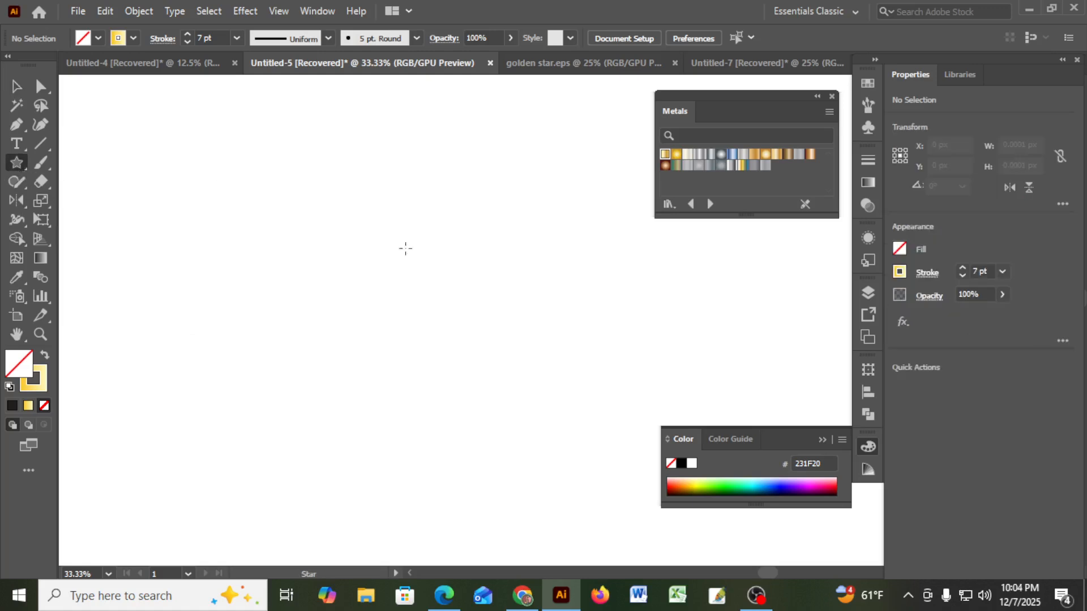
Draw a five-pointed star about 990 px wide and 957 px high, and move it down fully into view
{"action": "left_click_drag", "start_coordinate": [328, 217], "coordinate": [428, 342]}
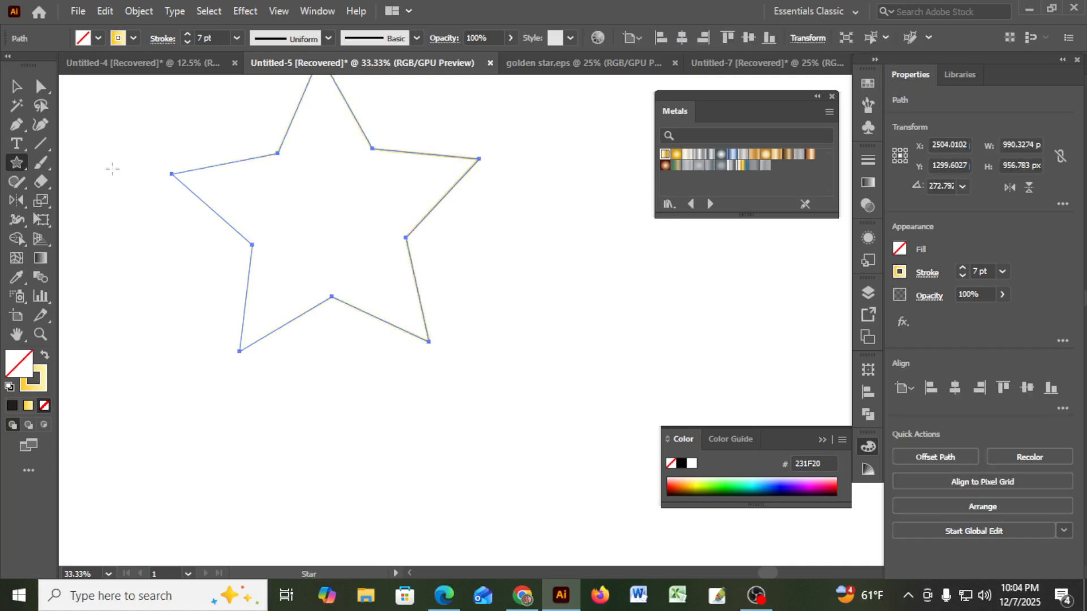
{"action": "left_click", "coordinate": [18, 86]}
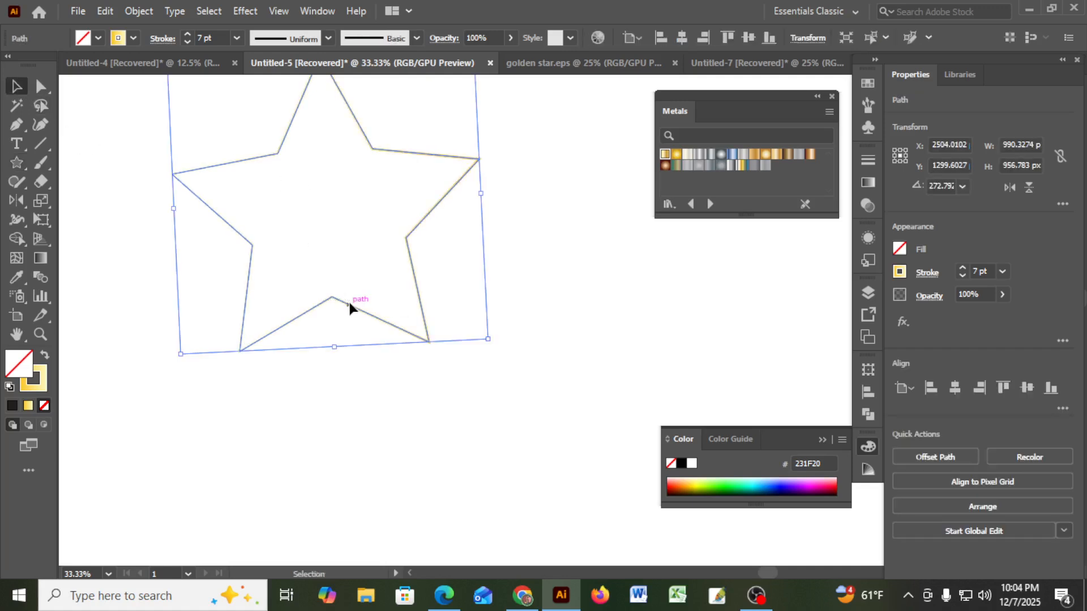
{"action": "left_click_drag", "start_coordinate": [348, 300], "coordinate": [364, 383]}
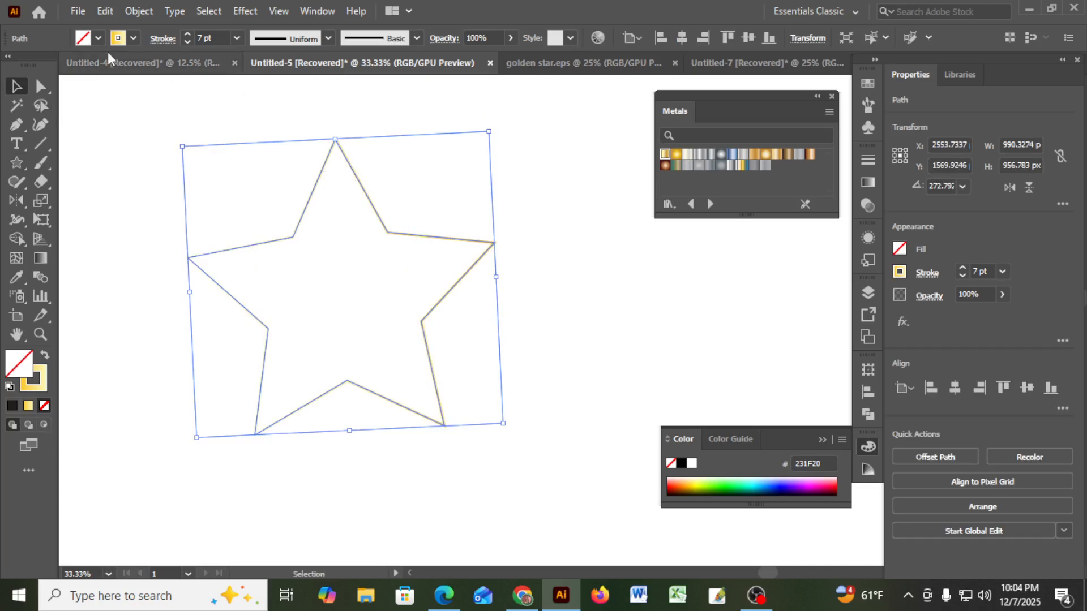
Change the star's stroke colour from the gold gradient to black
{"action": "left_click", "coordinate": [134, 39]}
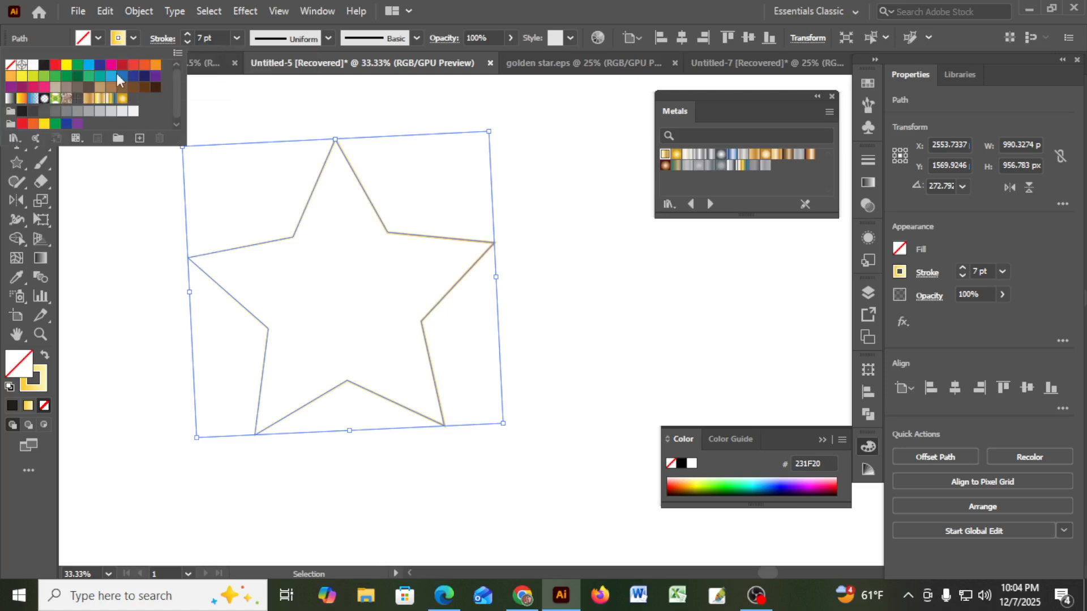
{"action": "left_click", "coordinate": [45, 66]}
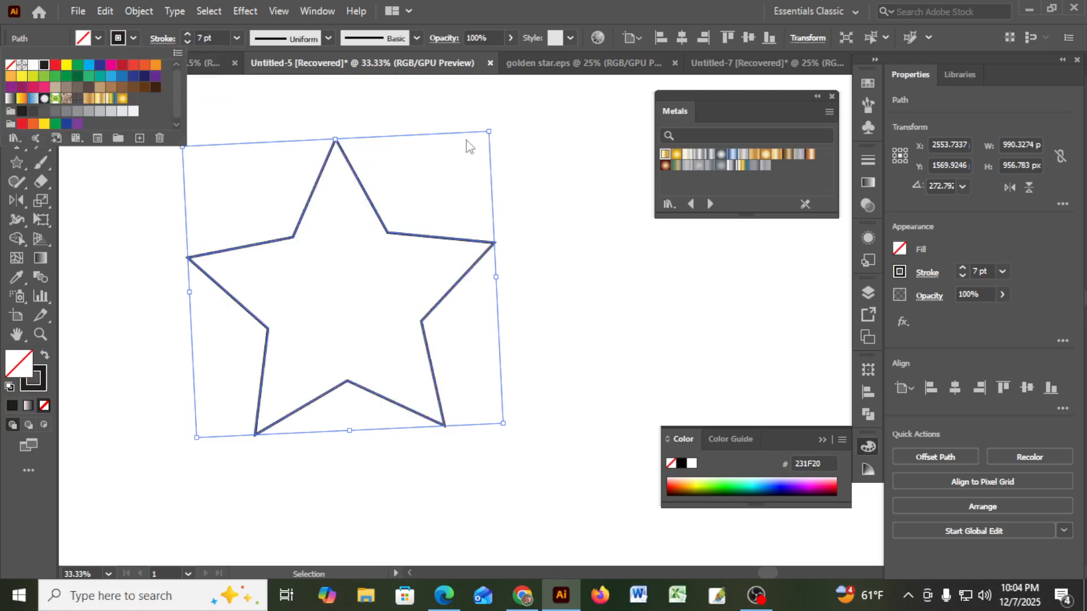
{"action": "left_click", "coordinate": [251, 111]}
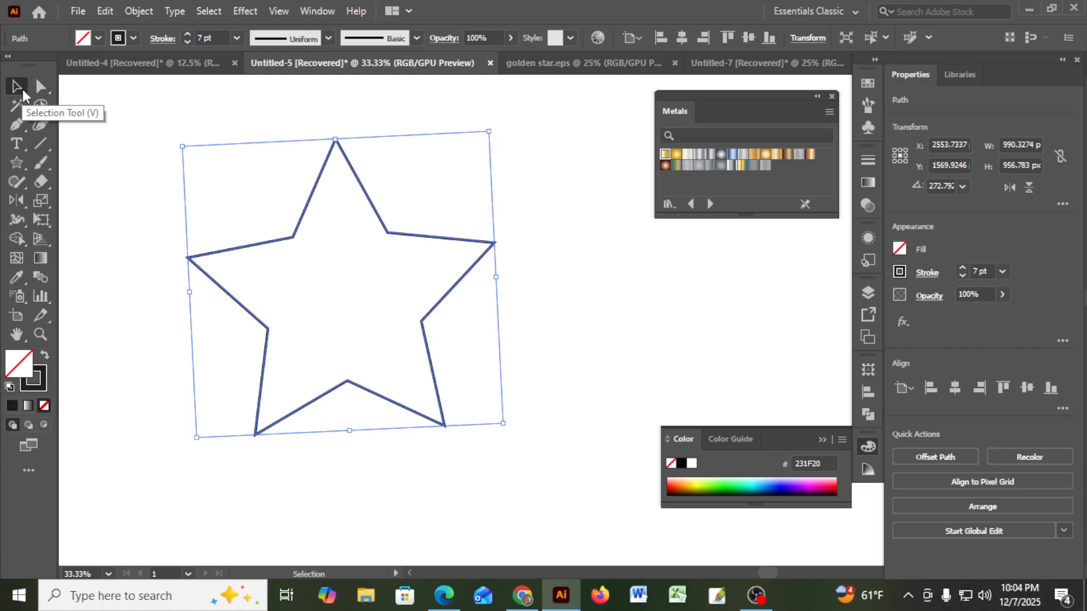
{"action": "left_click", "coordinate": [16, 125]}
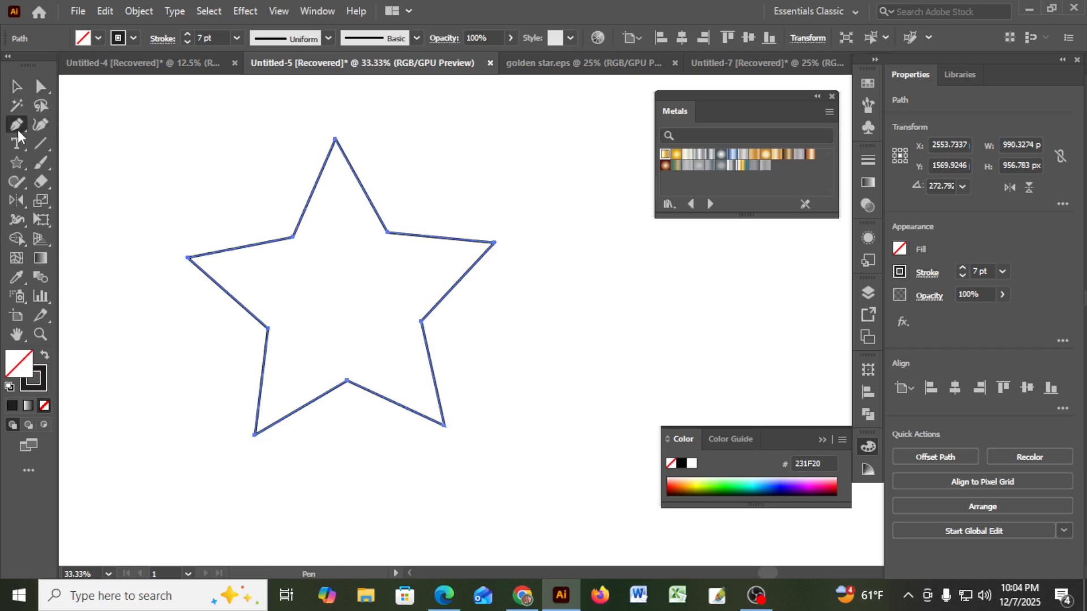
{"action": "left_click", "coordinate": [294, 237]}
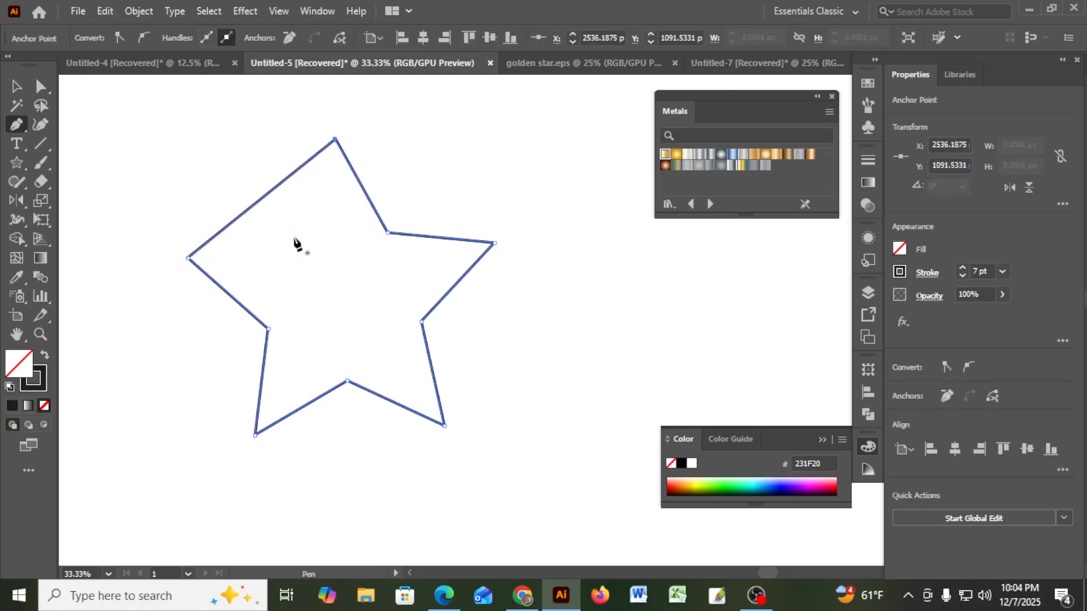
{"action": "key", "text": "ctrl+z"}
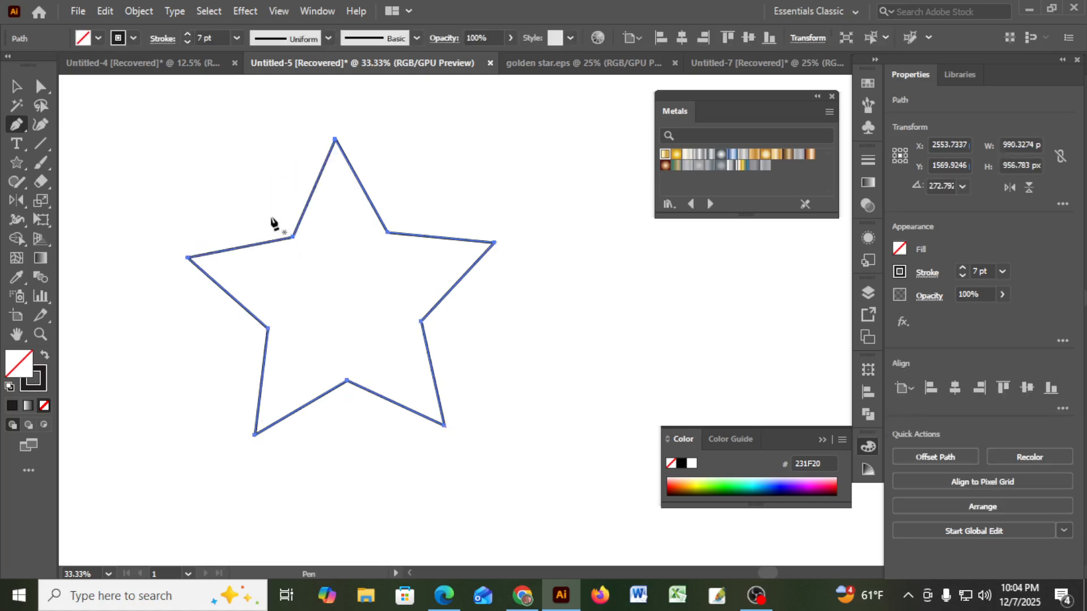
With the star deselected, draw a Pen path from its upper-left inner corner through the star's centre to the upper-right inner corner
{"action": "left_click", "coordinate": [17, 86]}
{"action": "left_click", "coordinate": [121, 146]}
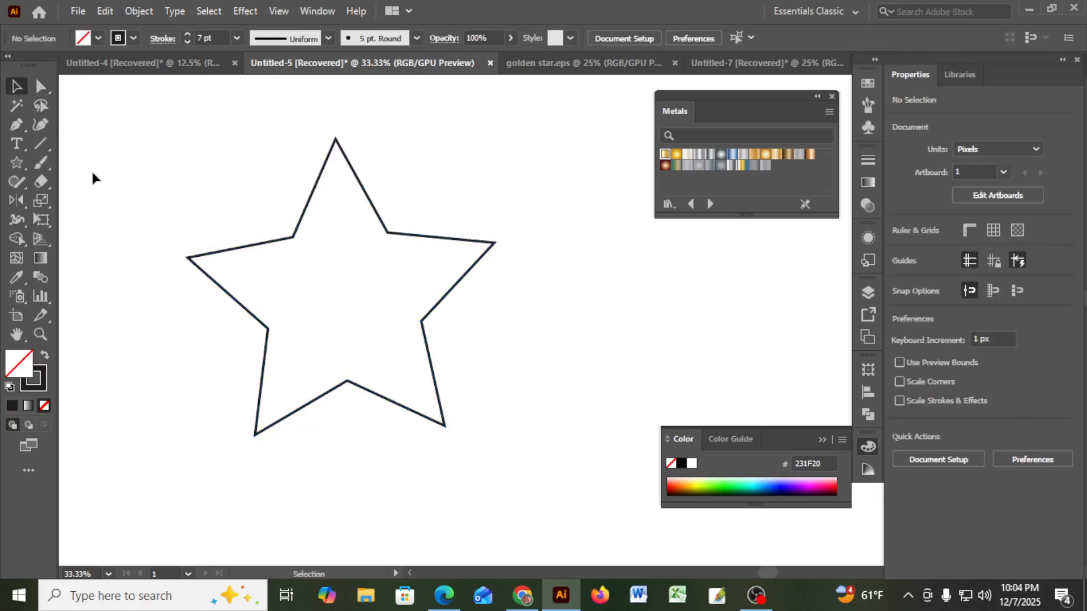
{"action": "left_click", "coordinate": [13, 125]}
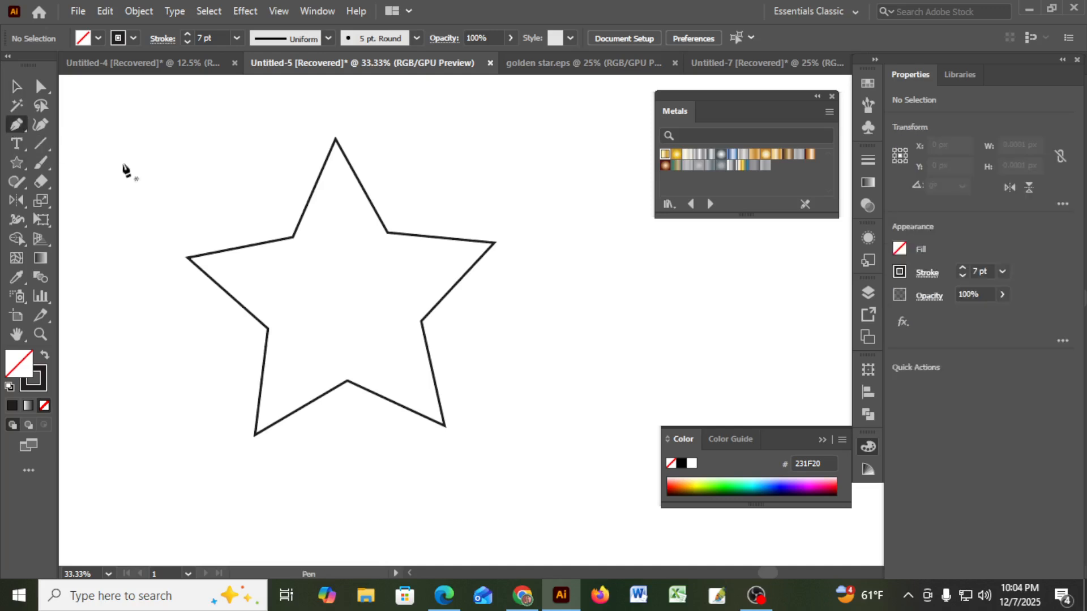
{"action": "left_click", "coordinate": [293, 238]}
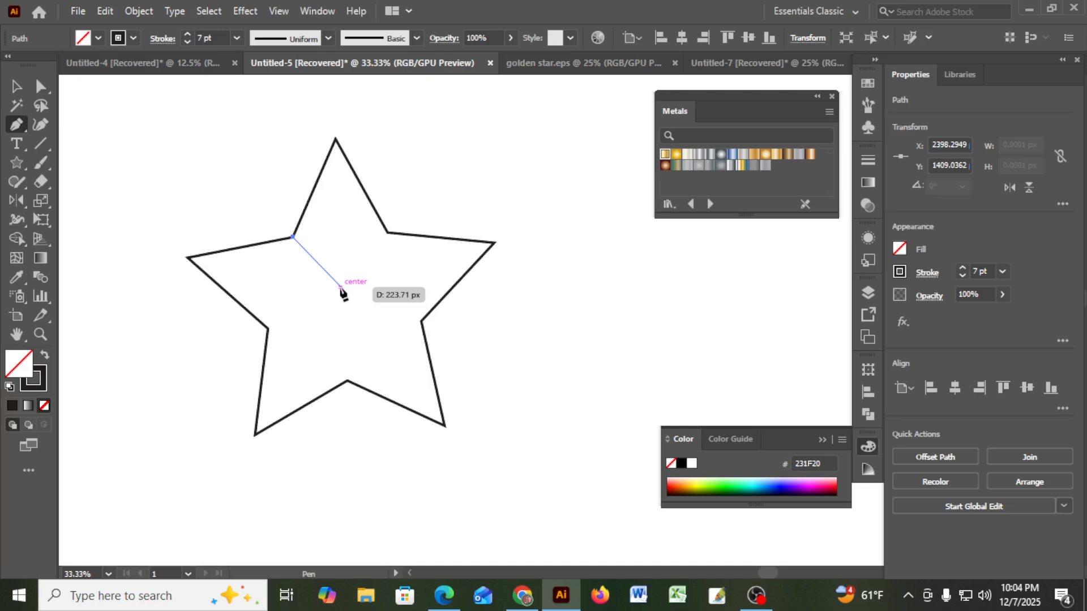
{"action": "left_click", "coordinate": [341, 287]}
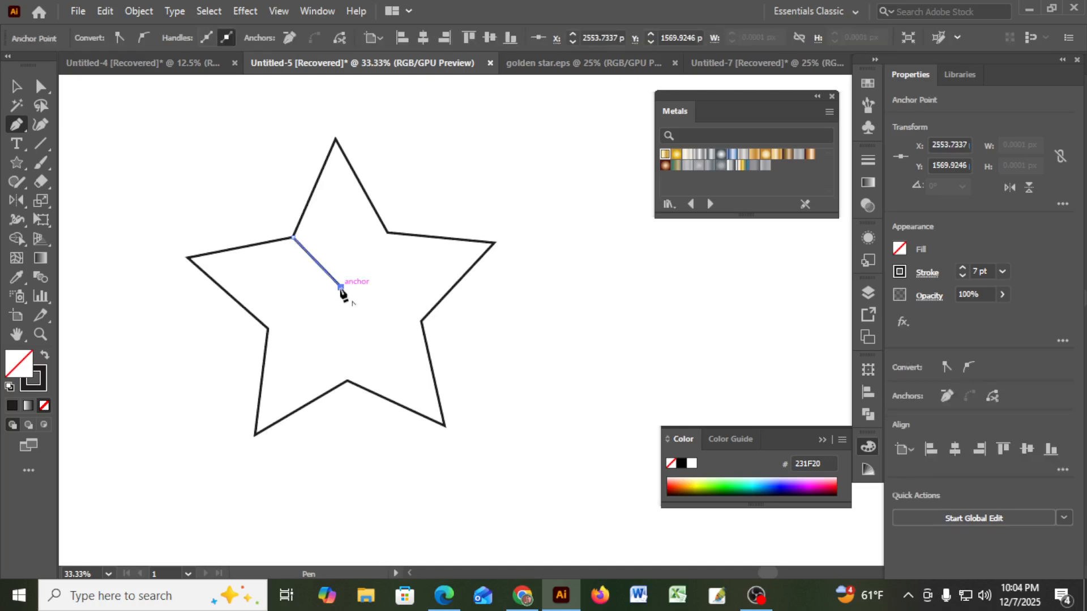
{"action": "left_click", "coordinate": [388, 234]}
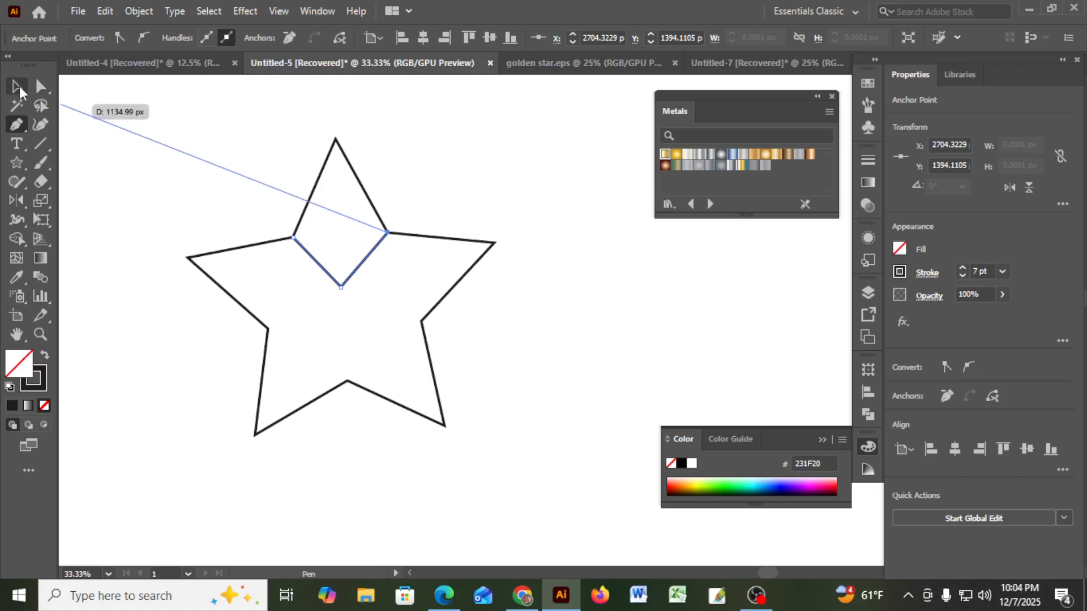
{"action": "left_click", "coordinate": [17, 87]}
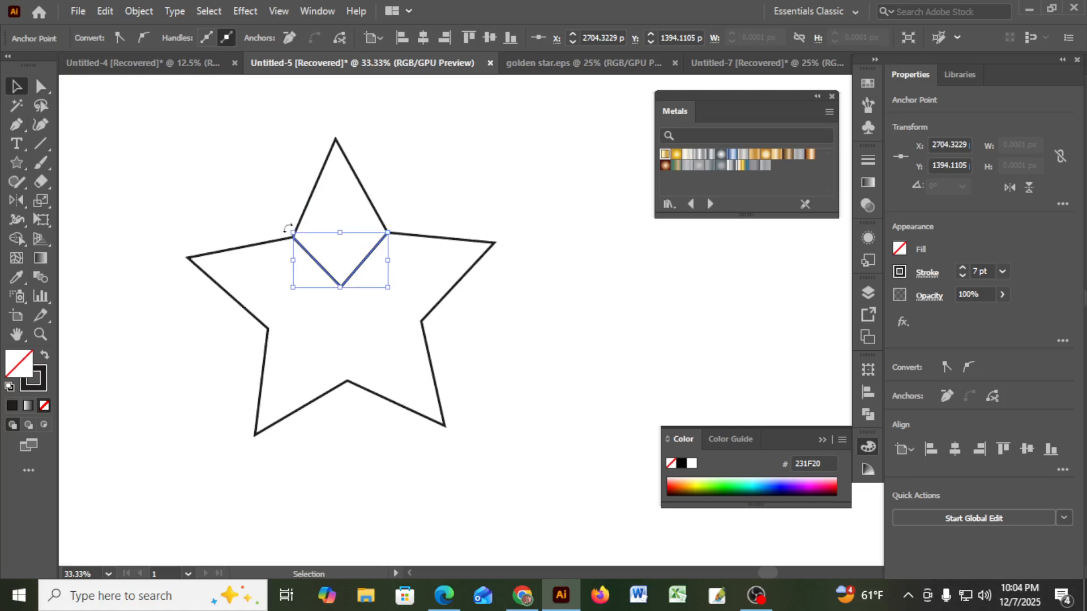
Remove the star's area below the V-shaped path with Shape Builder, and move the remaining kite down and to the right
{"action": "left_click_drag", "start_coordinate": [158, 130], "coordinate": [497, 412]}
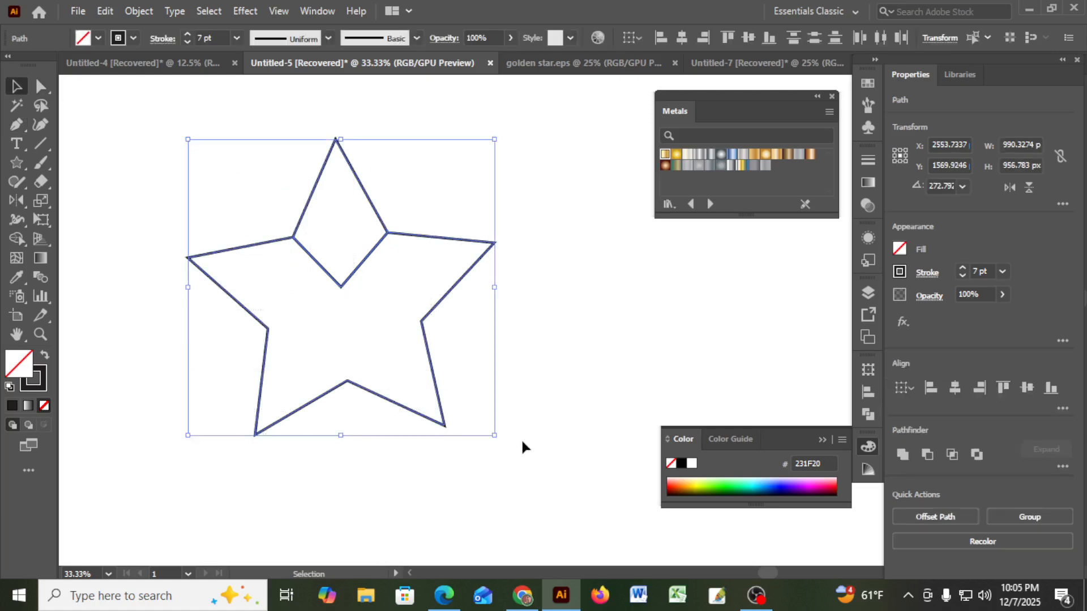
{"action": "left_click", "coordinate": [21, 236]}
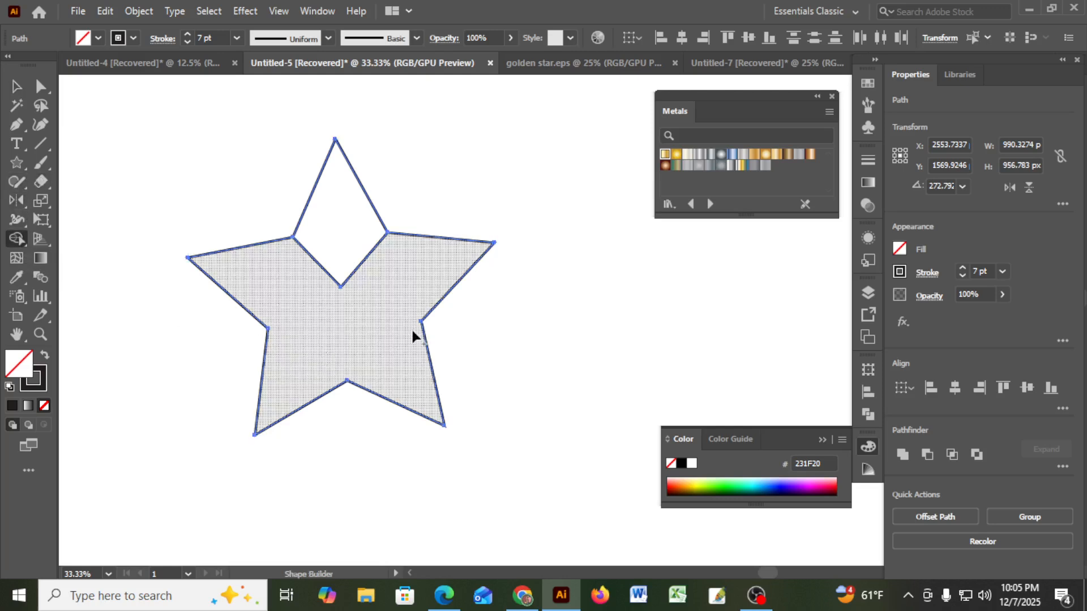
{"action": "left_click_drag", "start_coordinate": [411, 333], "coordinate": [490, 419], "text": "alt"}
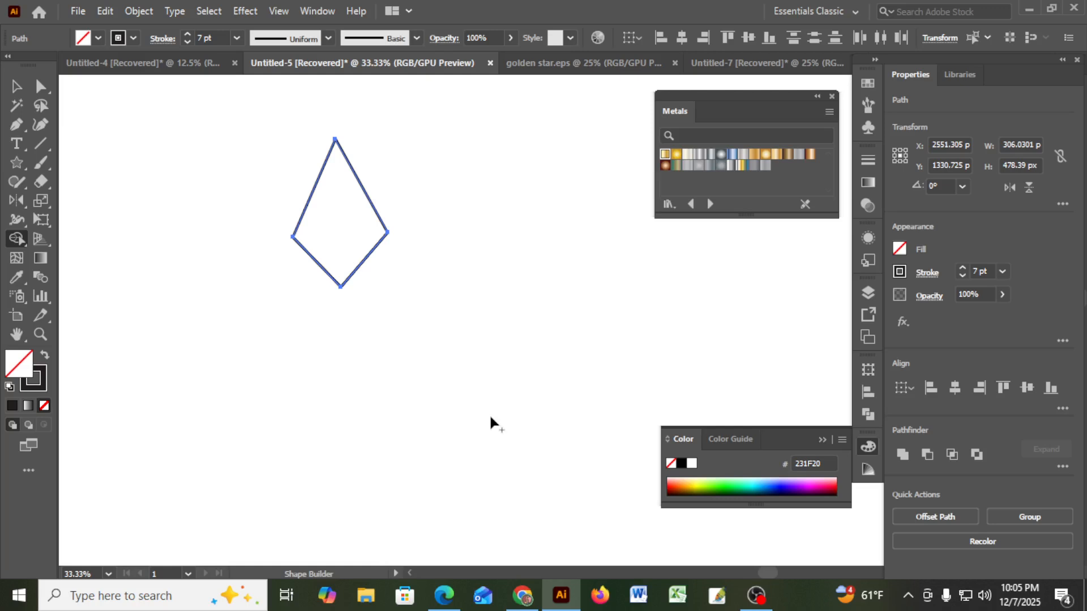
{"action": "left_click", "coordinate": [16, 86]}
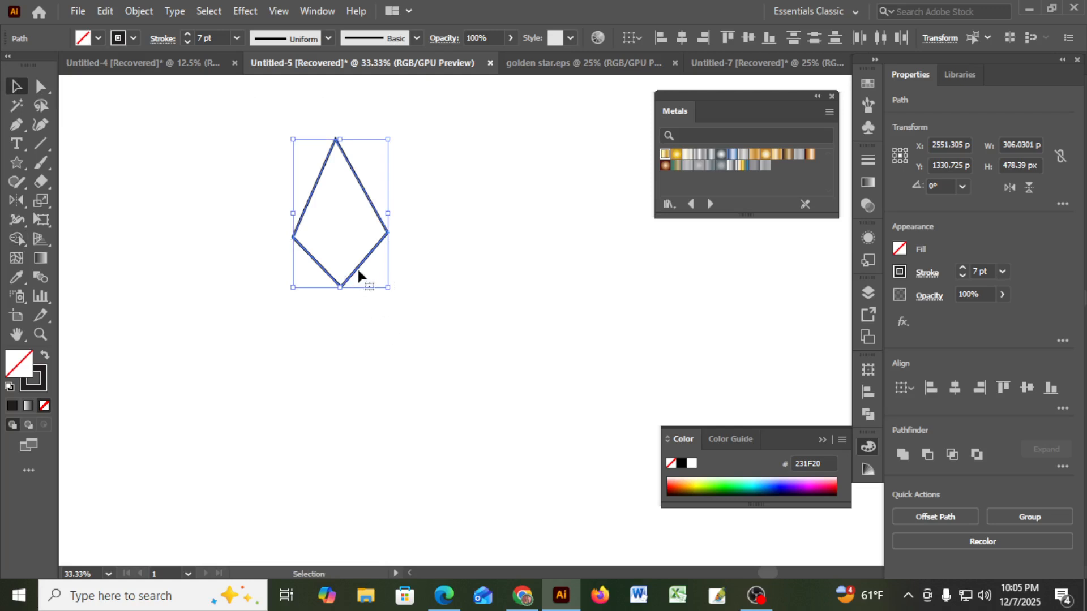
{"action": "left_click_drag", "start_coordinate": [358, 271], "coordinate": [401, 338]}
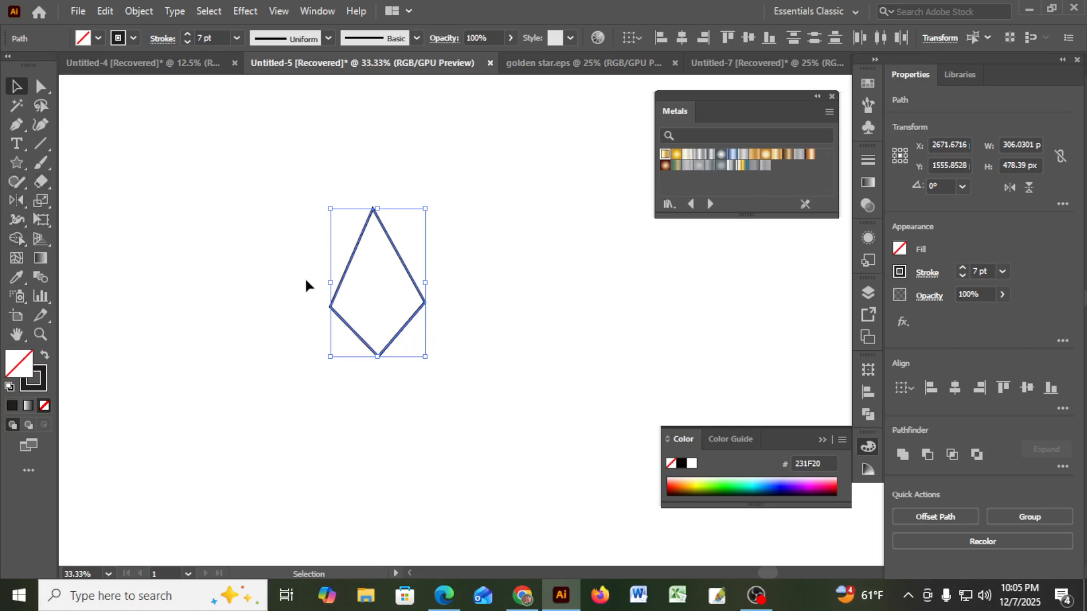
Create a copy of the kite rotated 72° about its bottom point
{"action": "left_click", "coordinate": [17, 200]}
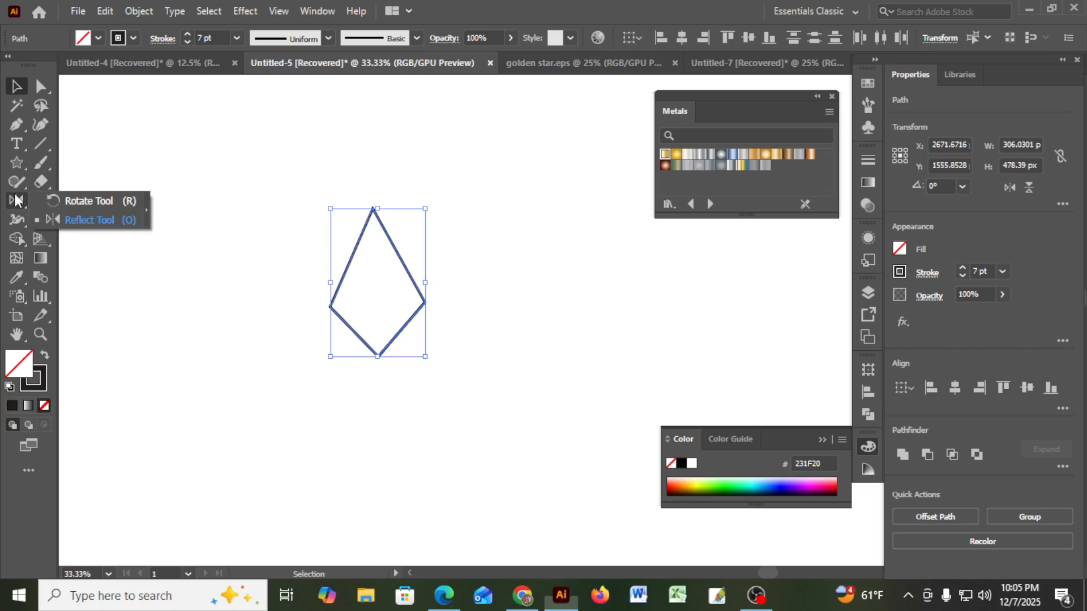
{"action": "left_click", "coordinate": [99, 199]}
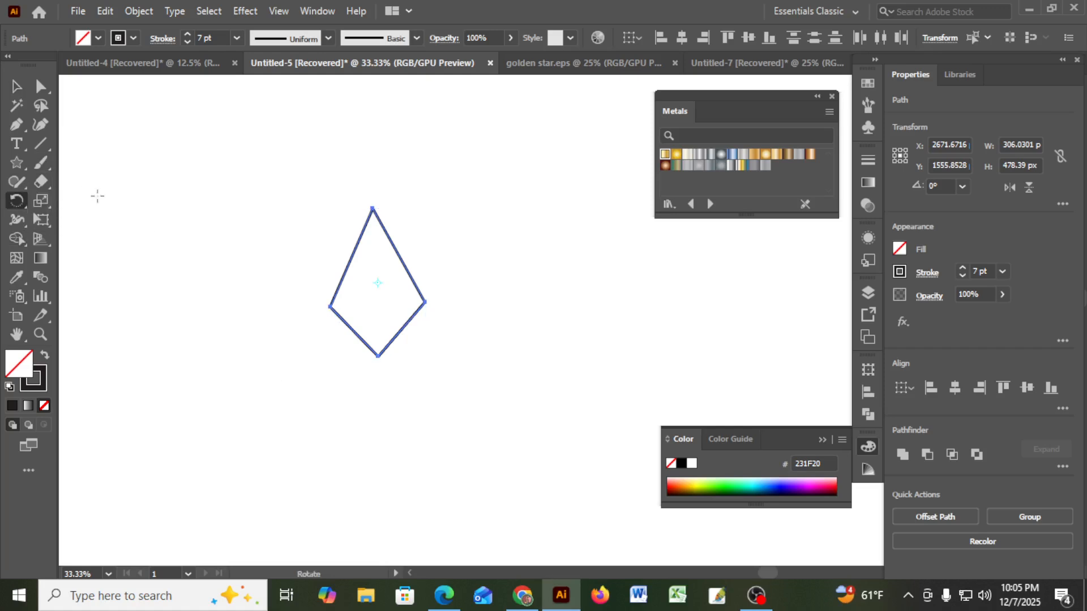
{"action": "left_click", "coordinate": [380, 357], "text": "alt"}
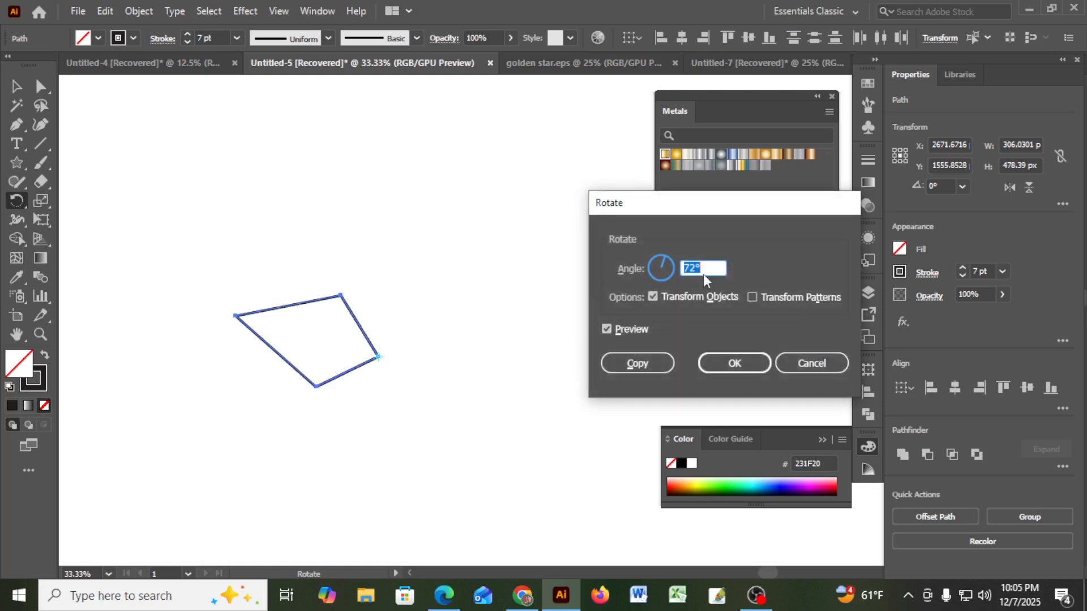
{"action": "left_click", "coordinate": [648, 364]}
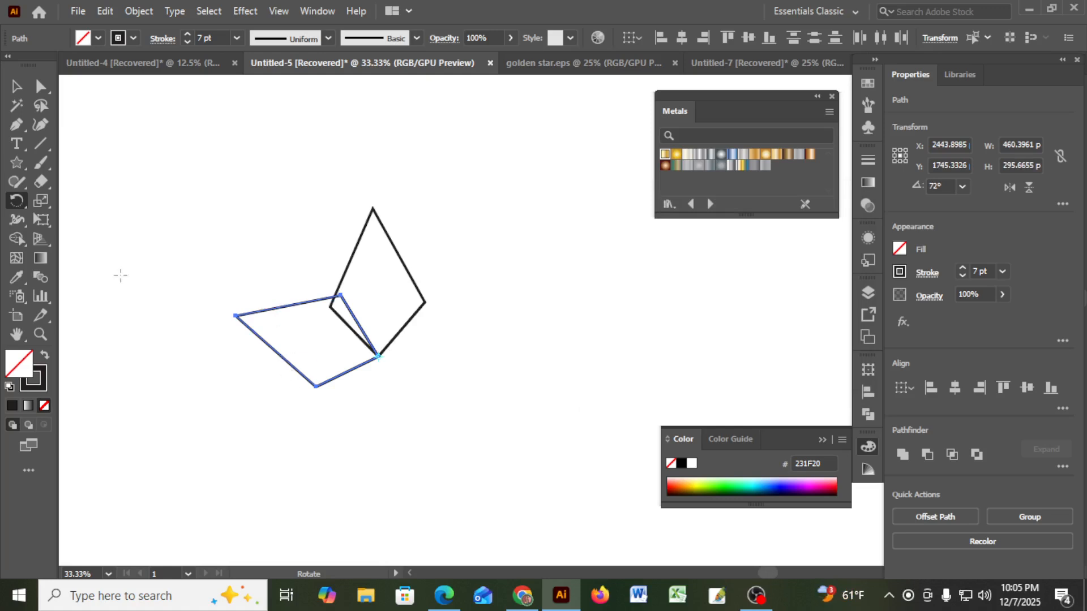
Create a copy of the rotated kite reflected across the vertical axis through the shared bottom point
{"action": "left_click_drag", "start_coordinate": [16, 201], "coordinate": [103, 219]}
{"action": "left_click", "coordinate": [378, 356]}
{"action": "left_click", "coordinate": [378, 357], "text": "alt"}
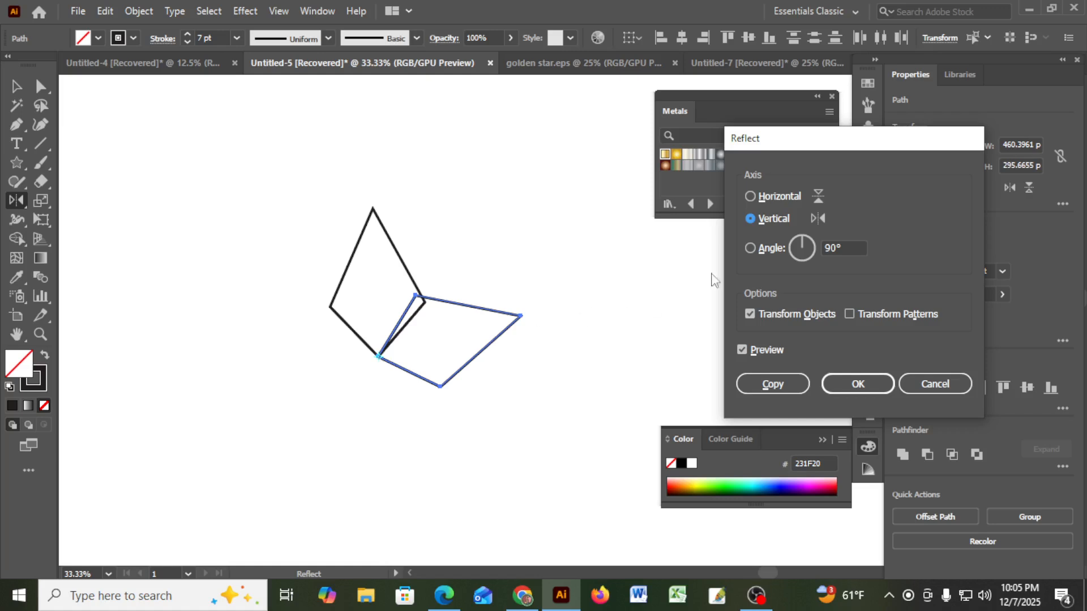
{"action": "left_click", "coordinate": [777, 386]}
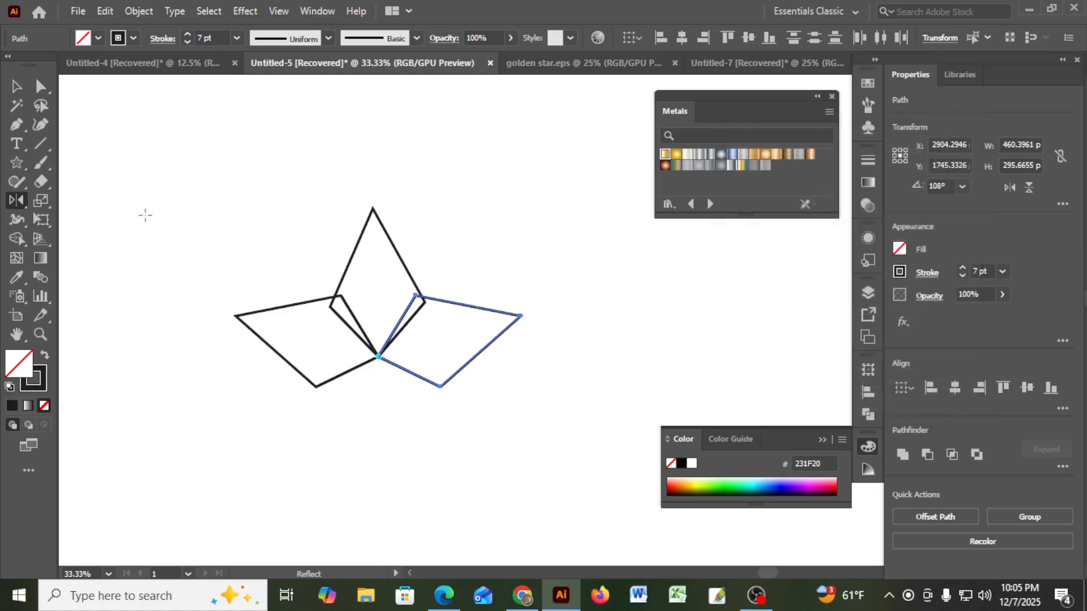
Draw an open Pen path from the left kites' outer crossing through the shared bottom point to the right kites' outer crossing
{"action": "left_click", "coordinate": [16, 86]}
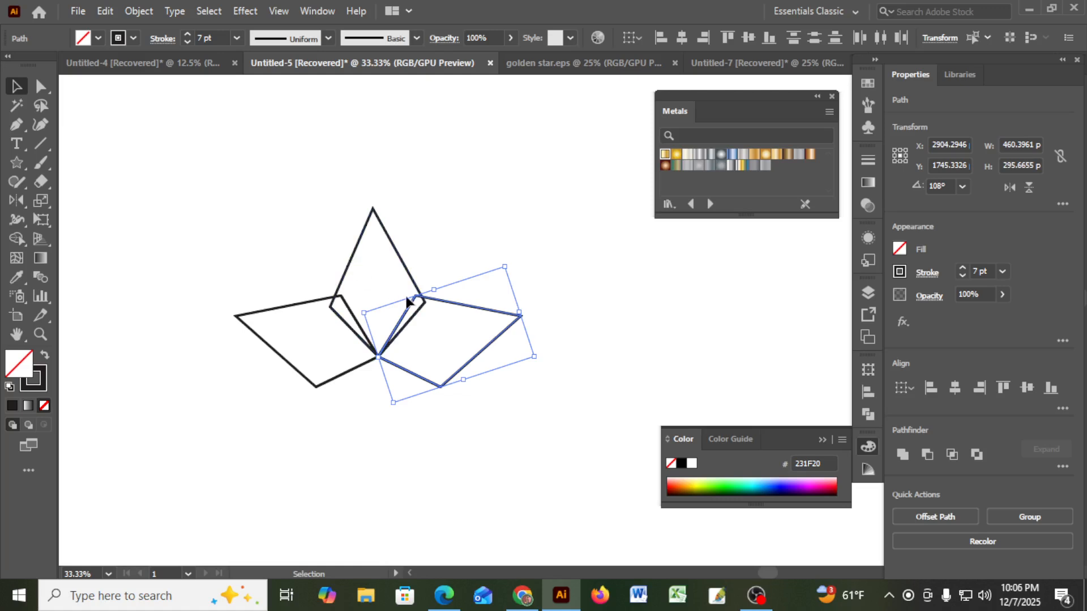
{"action": "scroll", "coordinate": [390, 320], "scroll_direction": "up", "scroll_amount": 3}
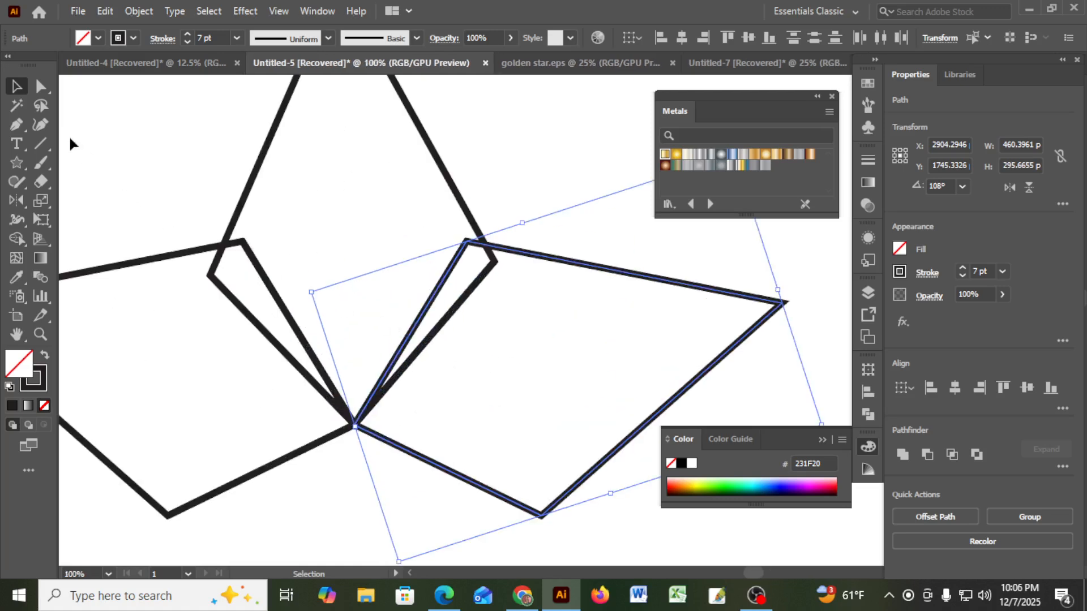
{"action": "left_click", "coordinate": [131, 121]}
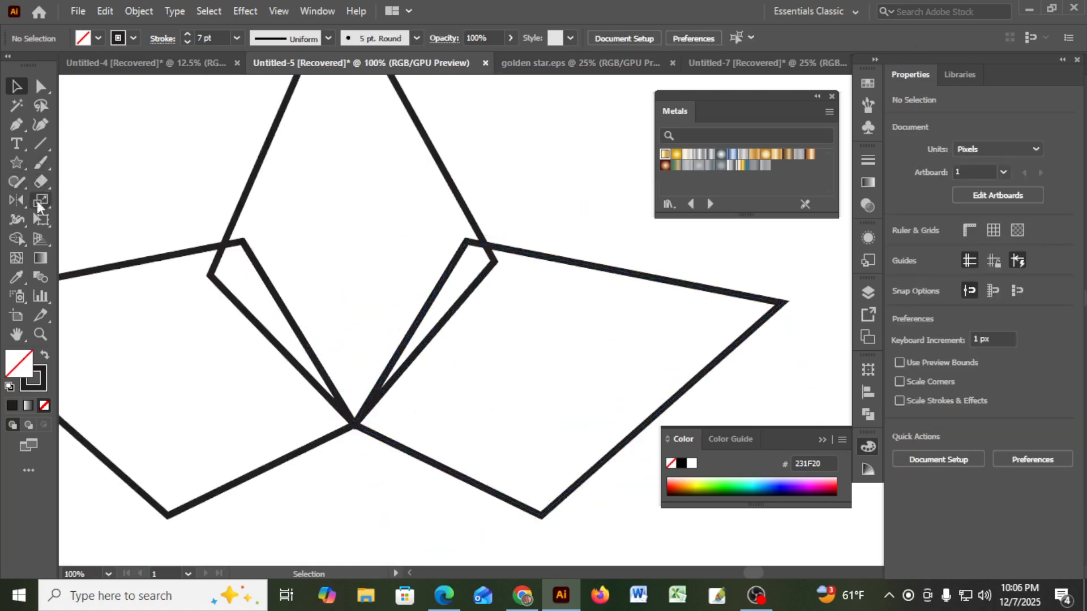
{"action": "left_click", "coordinate": [16, 124]}
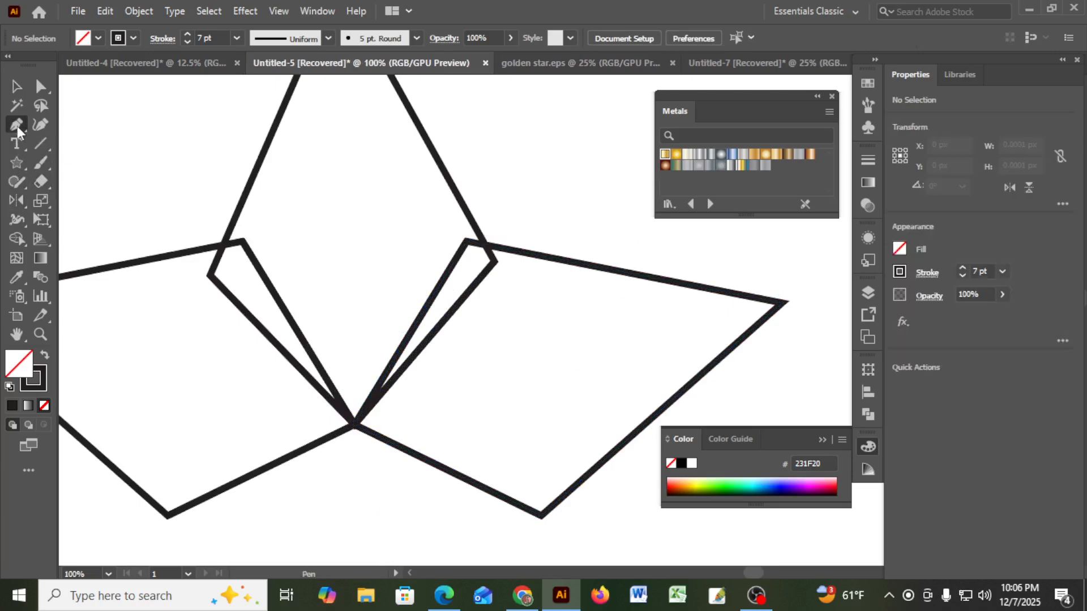
{"action": "left_click", "coordinate": [223, 245]}
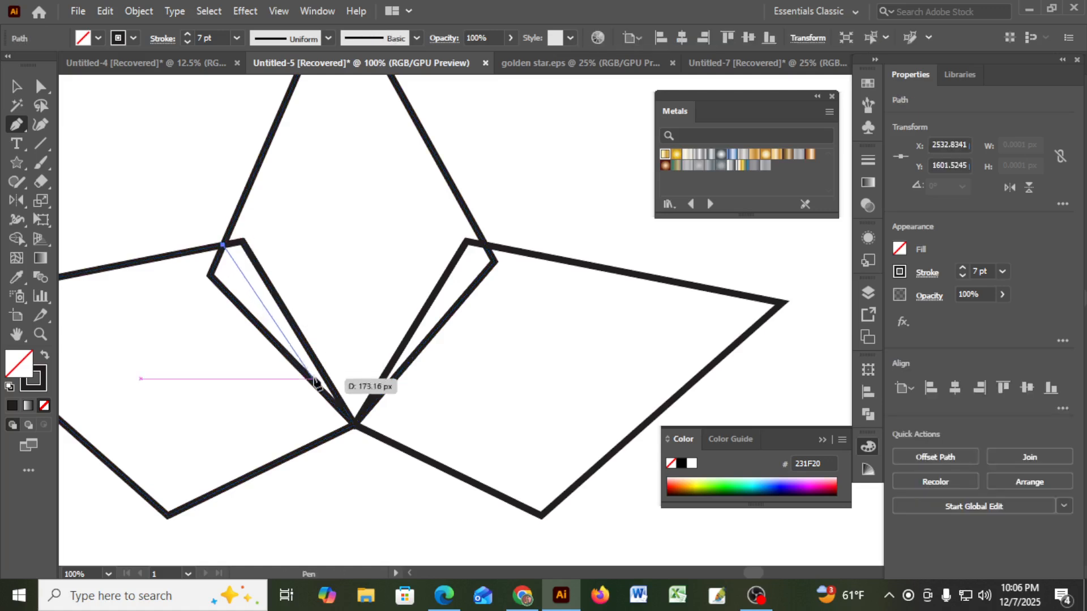
{"action": "left_click", "coordinate": [355, 424]}
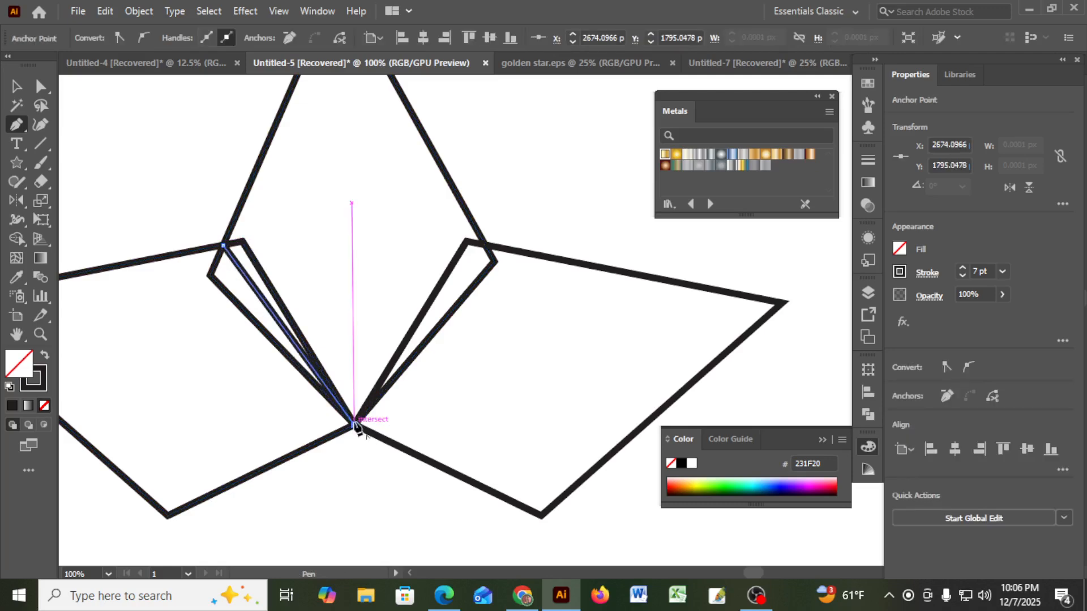
{"action": "left_click", "coordinate": [485, 243]}
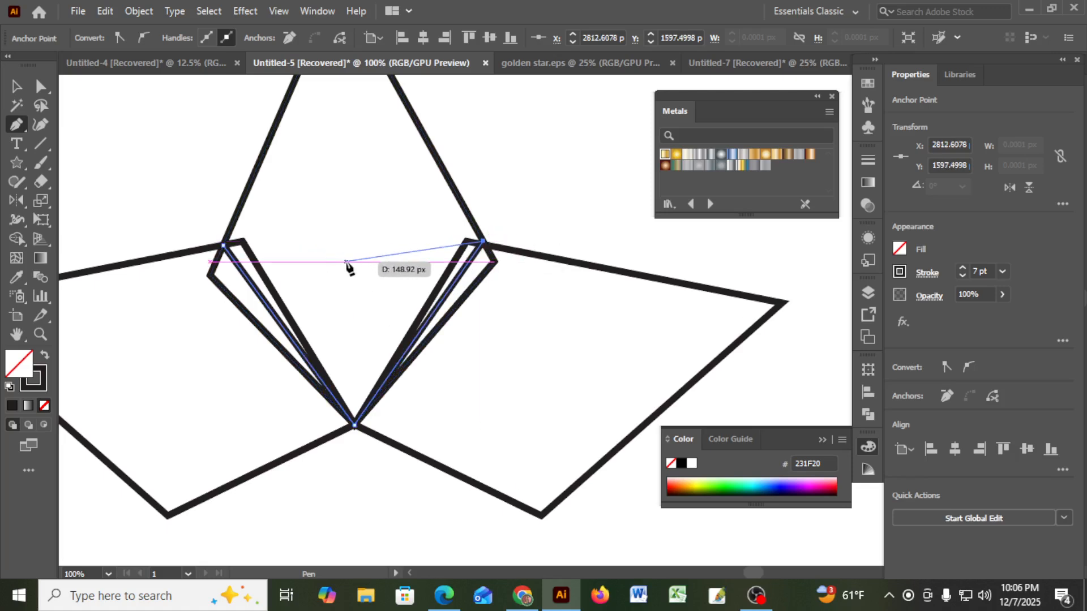
{"action": "key", "text": "Escape"}
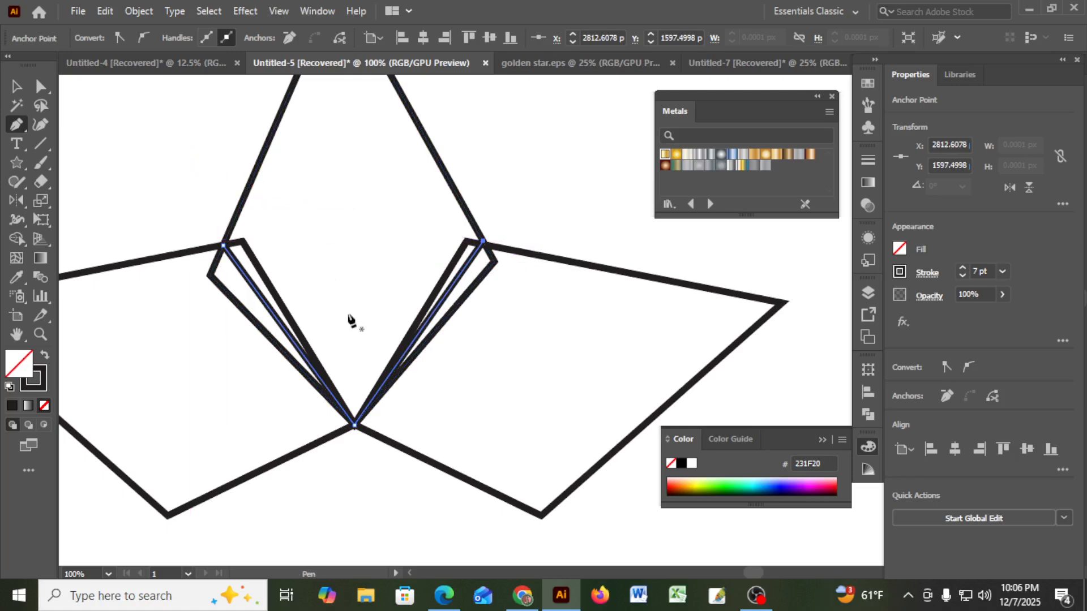
{"action": "scroll", "coordinate": [351, 318], "scroll_direction": "up", "scroll_amount": 3}
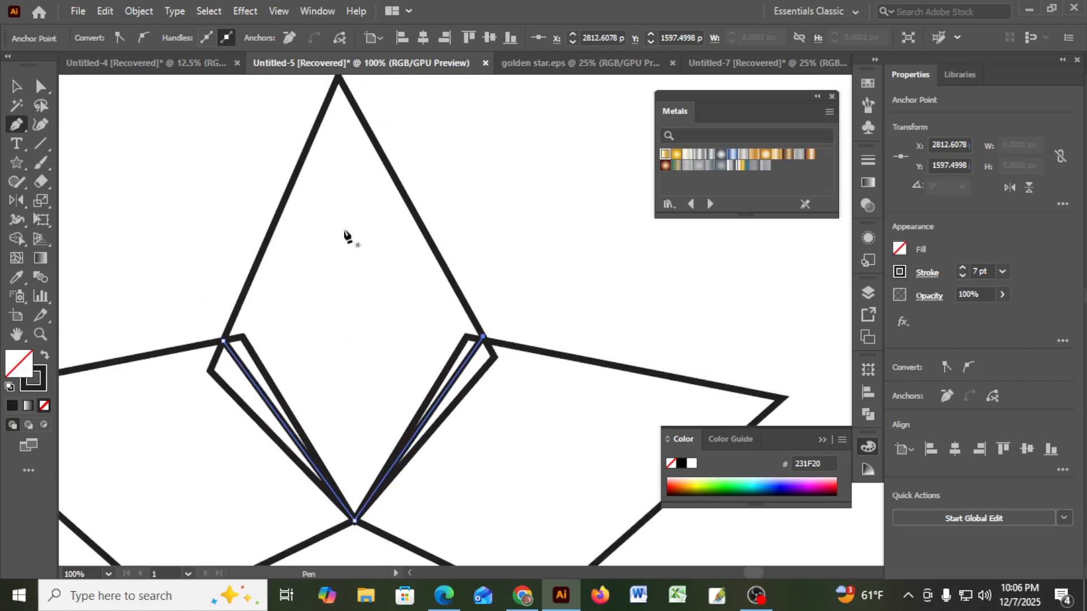
Draw a straight Pen path from the upright kite's top tip to the shared bottom point
{"action": "scroll", "coordinate": [342, 96], "scroll_direction": "up", "scroll_amount": 1}
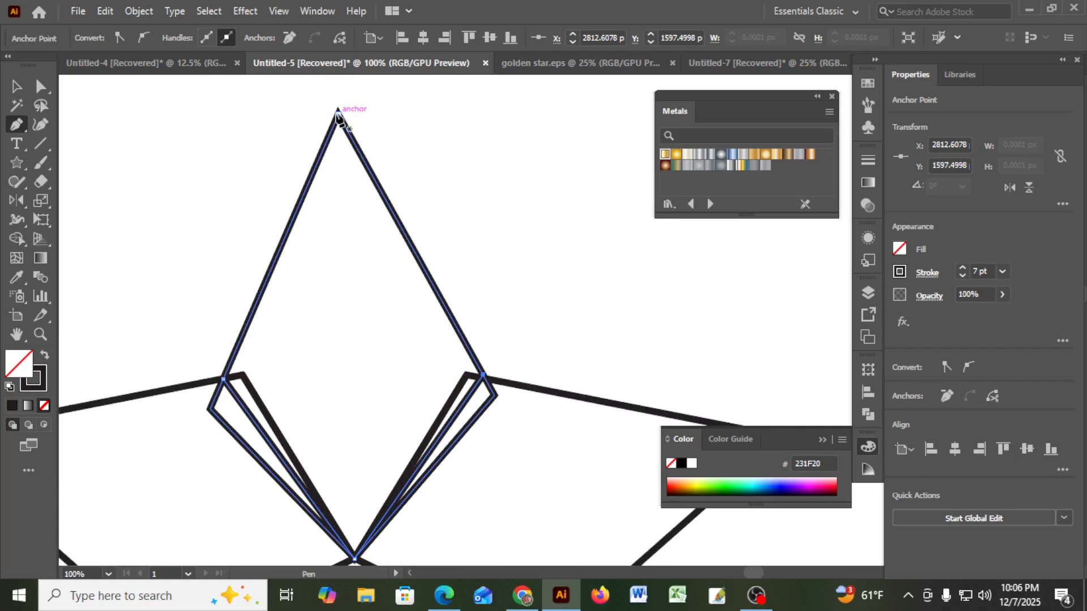
{"action": "left_click", "coordinate": [337, 114]}
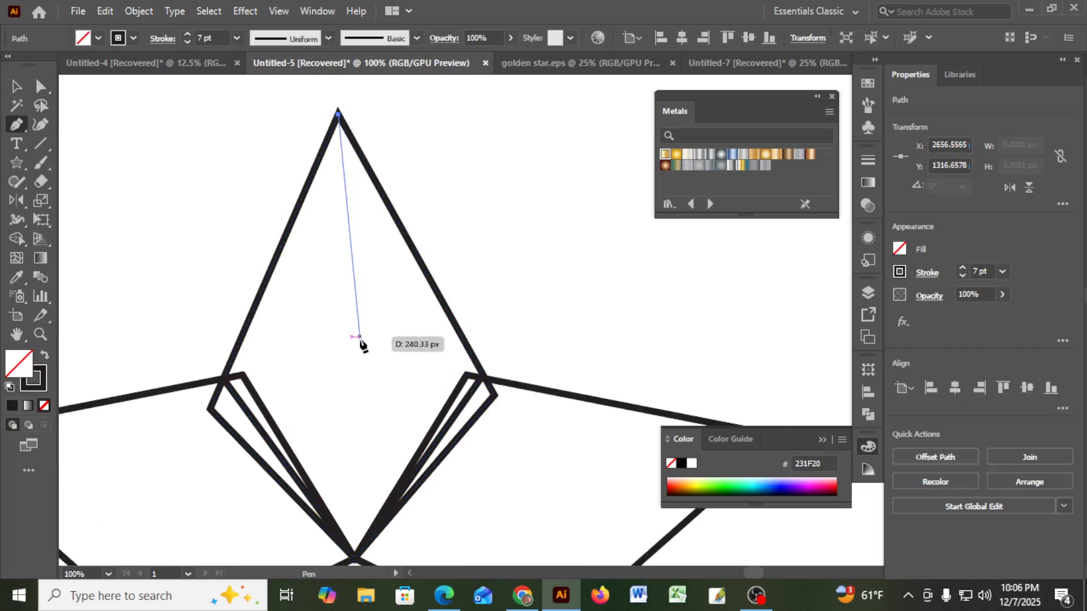
{"action": "scroll", "coordinate": [361, 343], "scroll_direction": "down", "scroll_amount": 3}
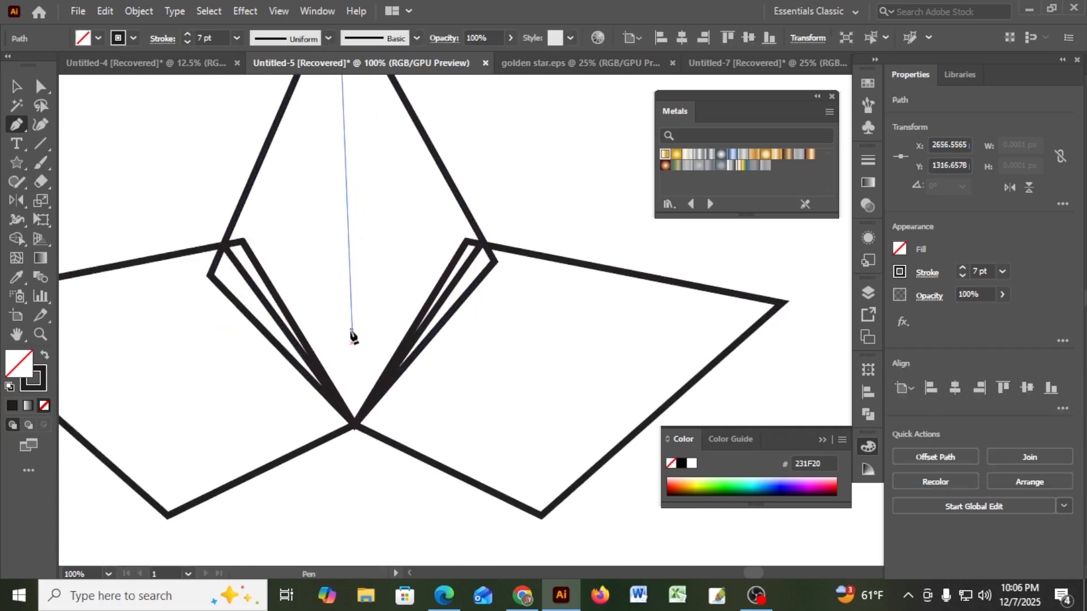
{"action": "left_click", "coordinate": [354, 424]}
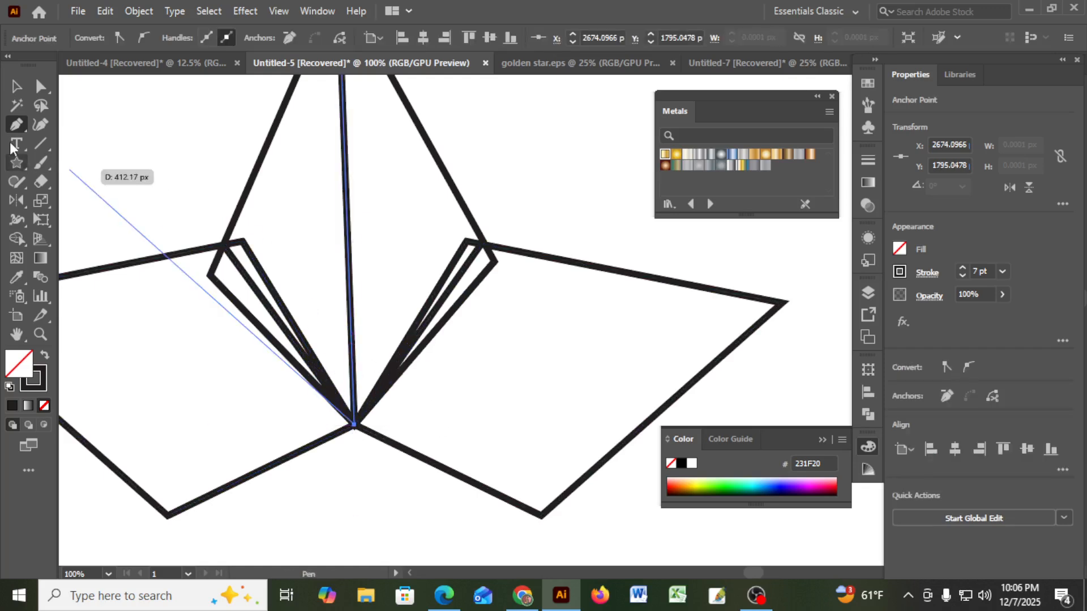
{"action": "left_click", "coordinate": [17, 87]}
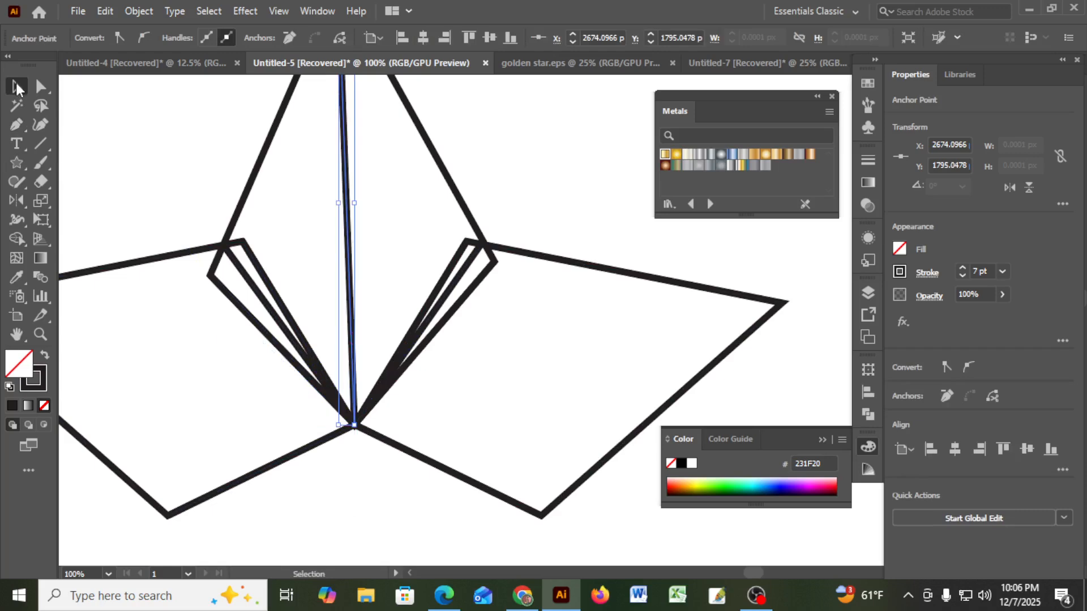
Delete the rotated kite on the left side of the upright kite
{"action": "scroll", "coordinate": [181, 205], "scroll_direction": "down", "scroll_amount": 1}
{"action": "scroll", "coordinate": [170, 175], "scroll_direction": "down", "scroll_amount": 1}
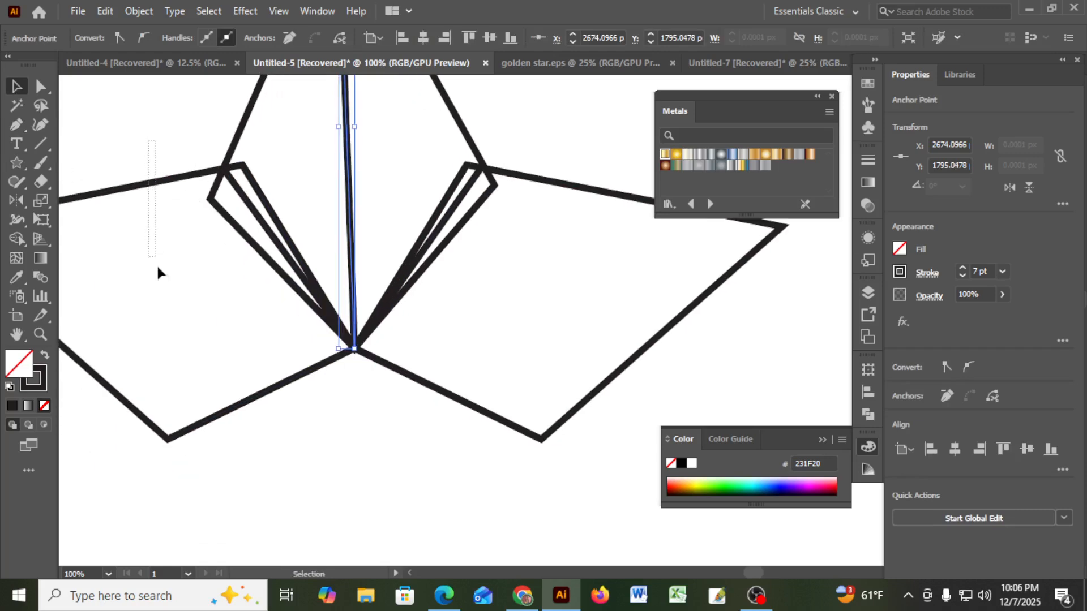
{"action": "left_click_drag", "start_coordinate": [158, 268], "coordinate": [158, 463]}
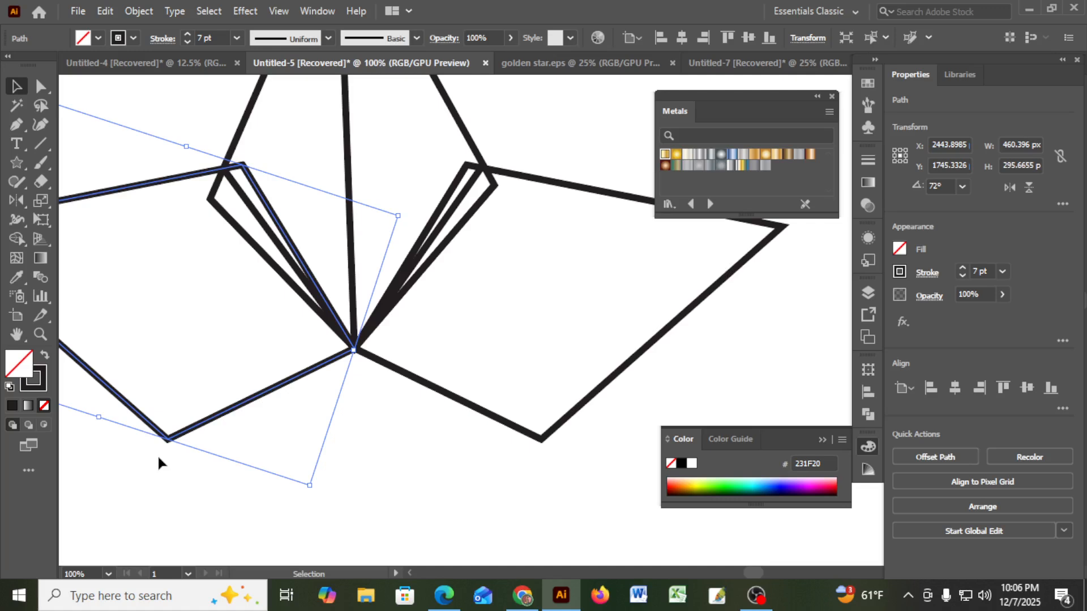
{"action": "key", "text": "Delete"}
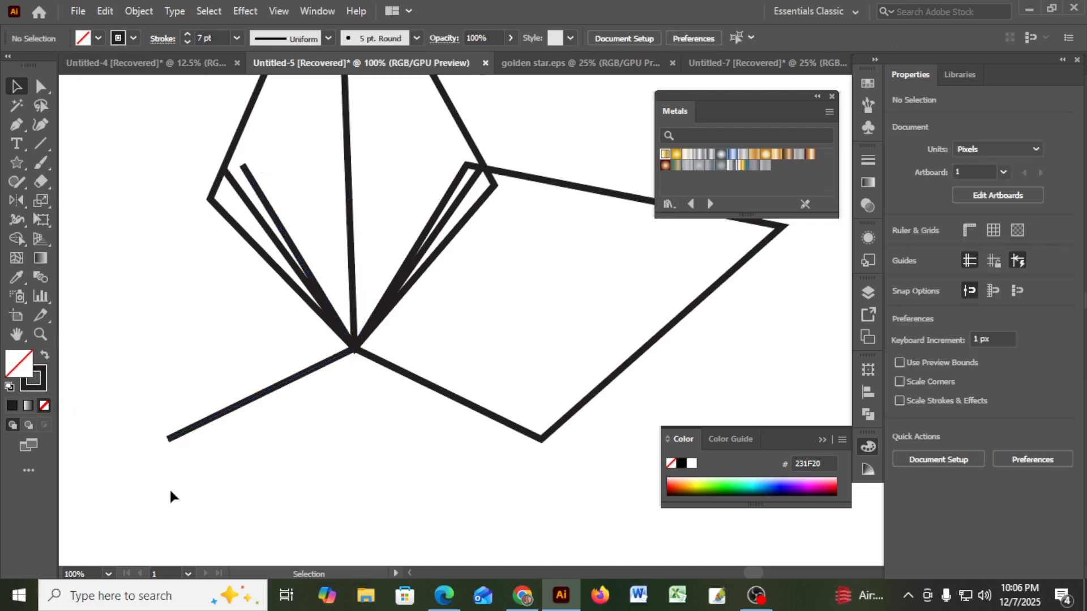
Float the golden star.eps document in its own window and return to the Untitled-5 drawing
{"action": "left_click_drag", "start_coordinate": [564, 71], "coordinate": [697, 339]}
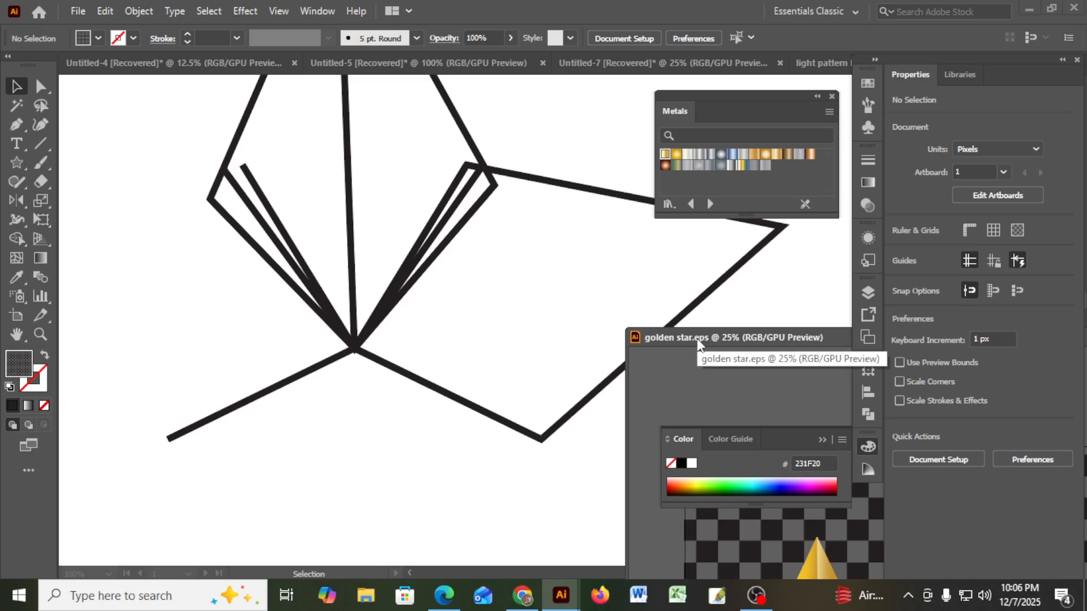
{"action": "left_click", "coordinate": [603, 481]}
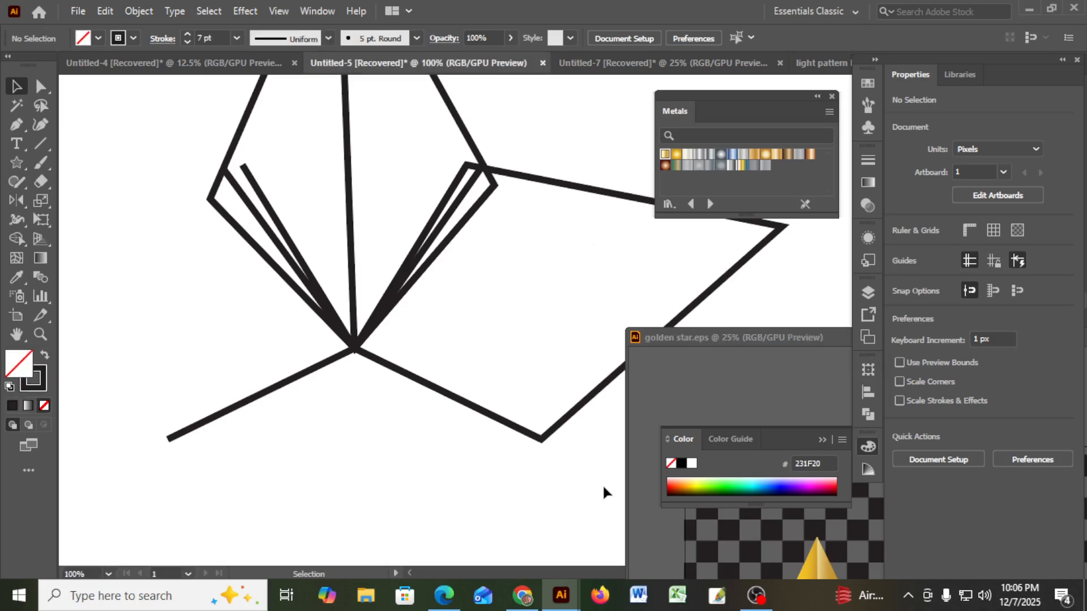
Delete the reflected kite on the right and the leftover V-shaped lines of both side kites
{"action": "left_click_drag", "start_coordinate": [592, 410], "coordinate": [591, 410]}
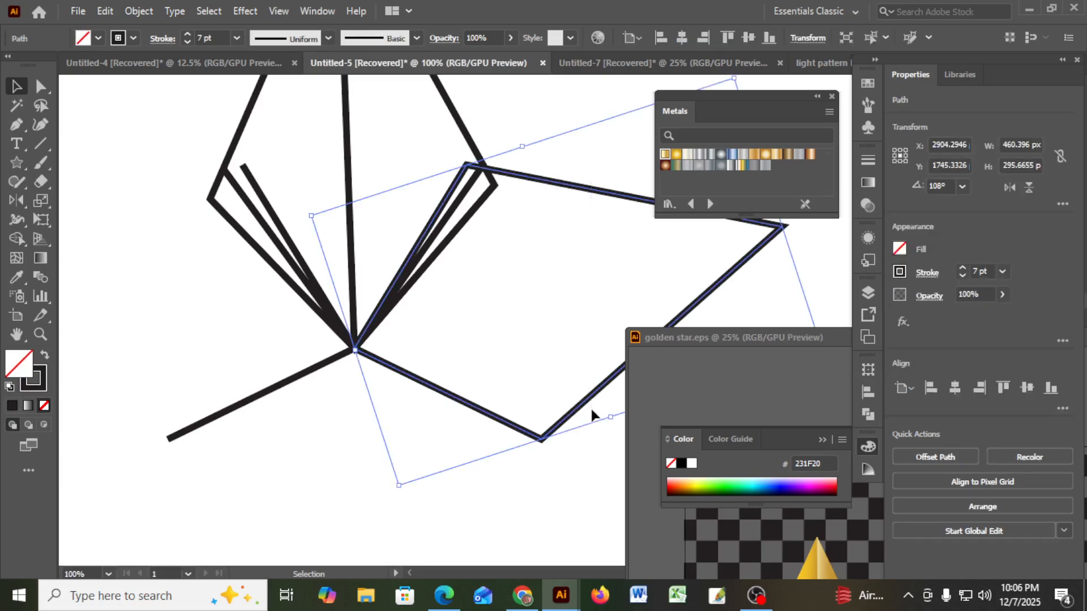
{"action": "key", "text": "Delete"}
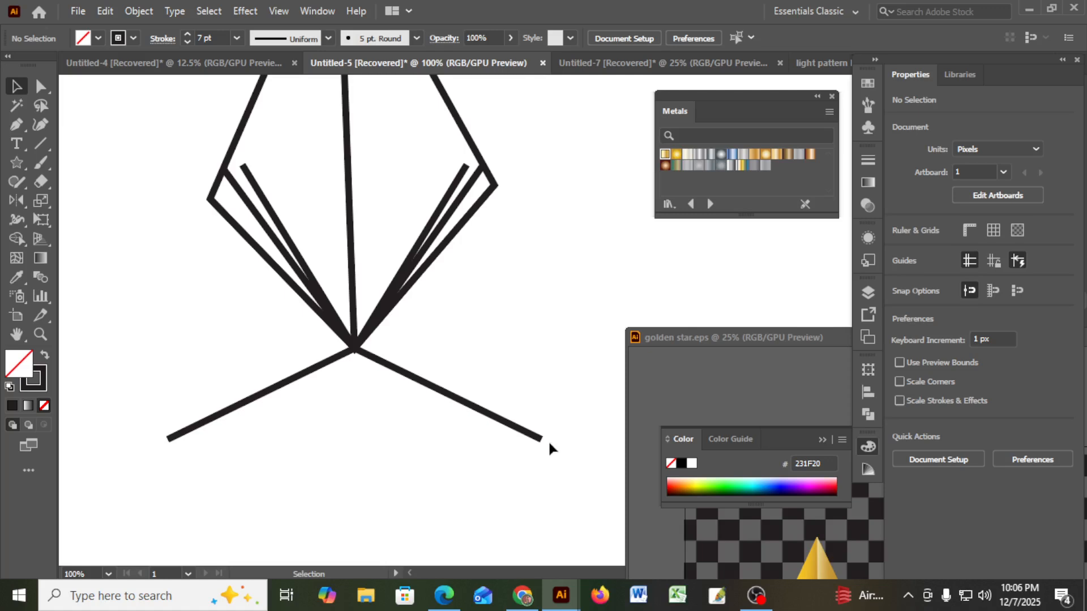
{"action": "left_click", "coordinate": [515, 430]}
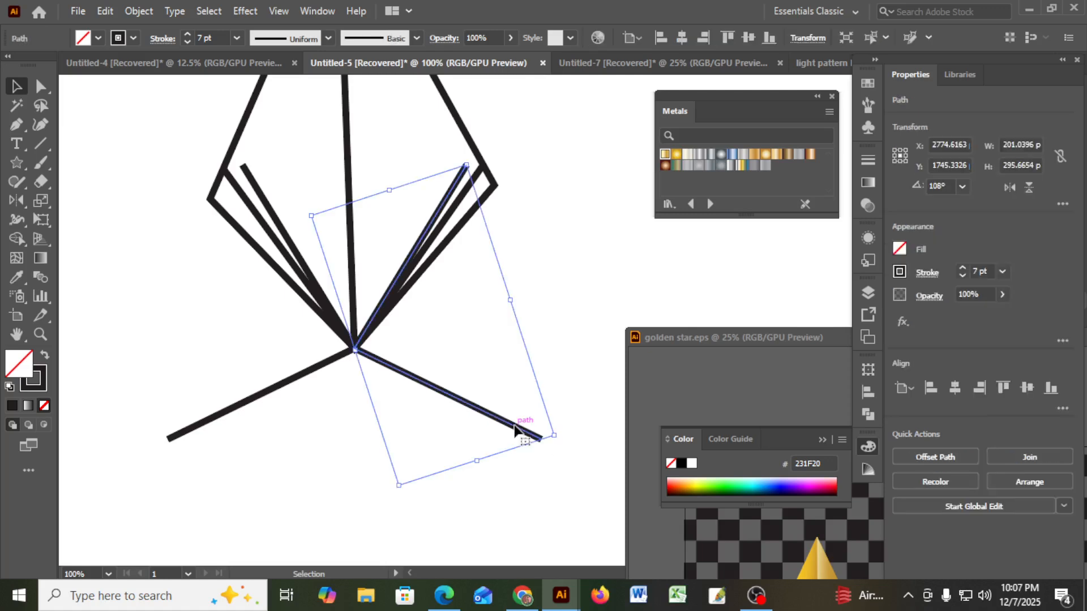
{"action": "key", "text": "Delete"}
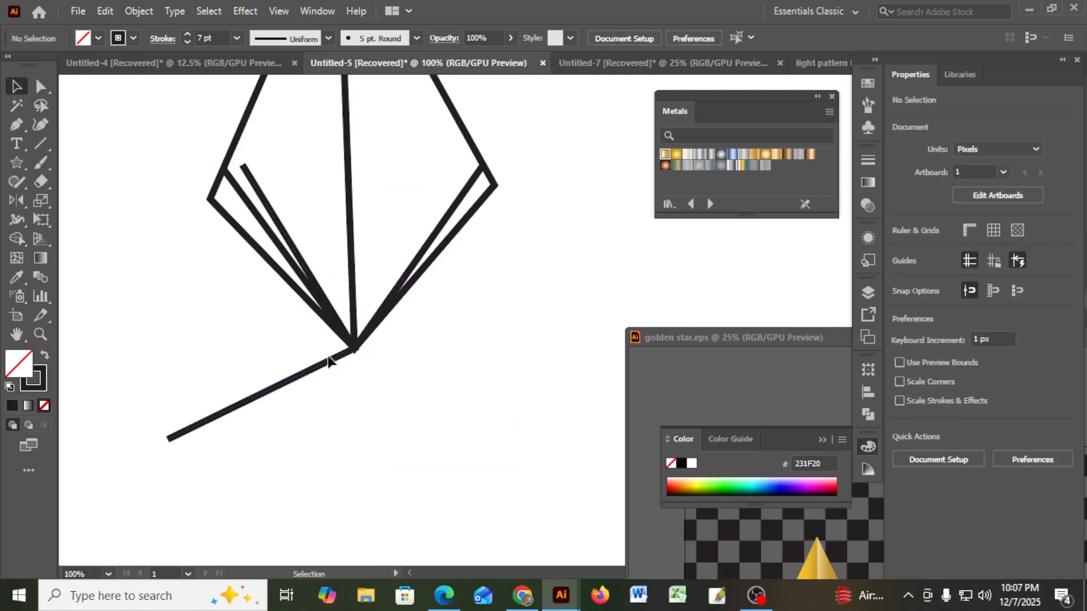
{"action": "left_click", "coordinate": [327, 367]}
{"action": "key", "text": "Delete"}
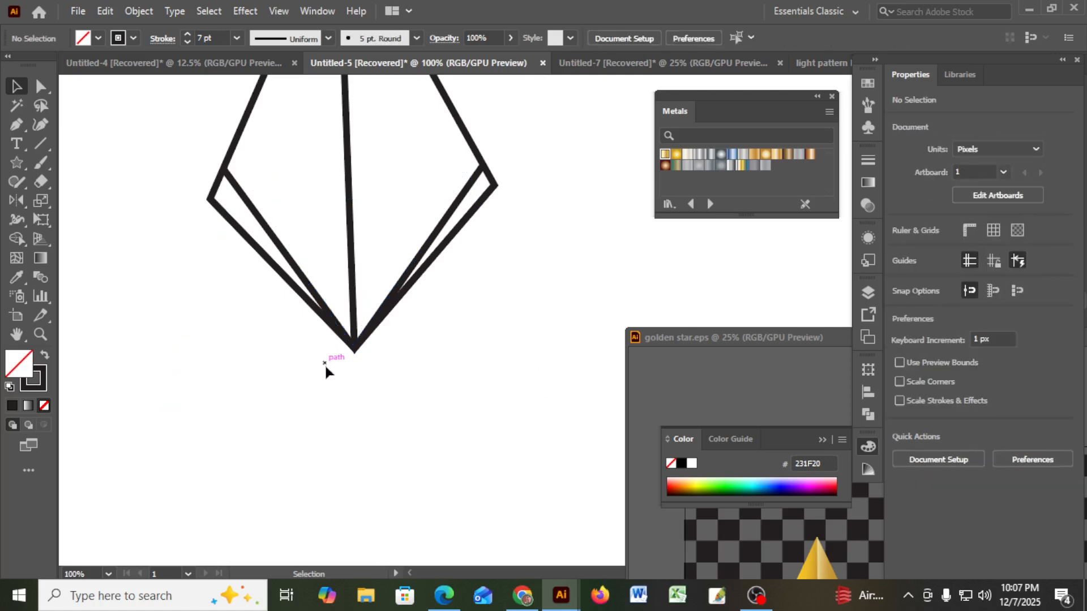
Remove the narrow slivers along the upright kite's lower left and lower right edges with Shape Builder
{"action": "scroll", "coordinate": [425, 405], "scroll_direction": "up", "scroll_amount": 5}
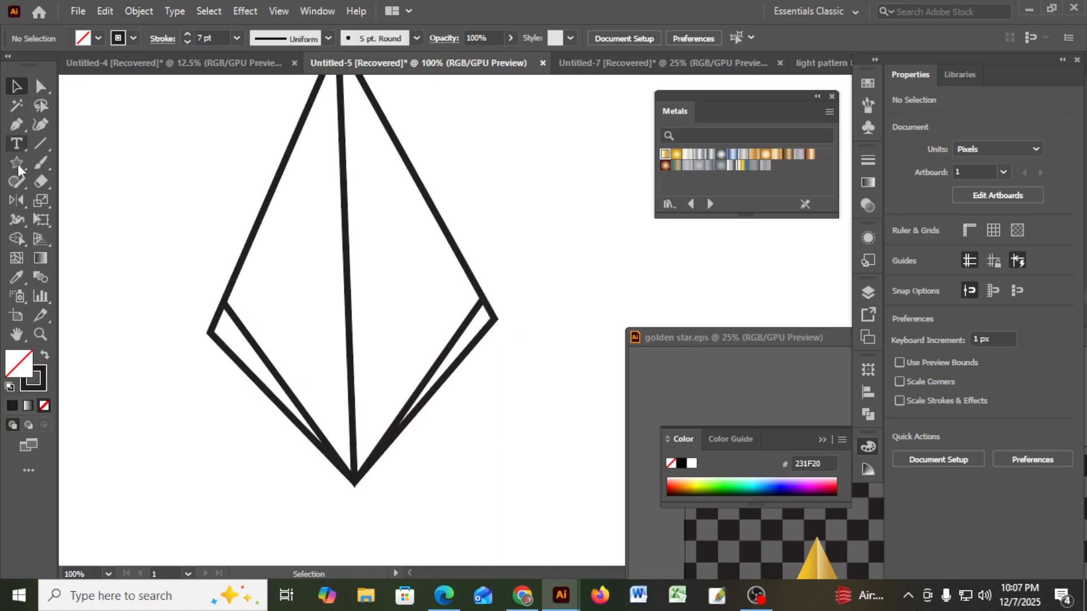
{"action": "left_click", "coordinate": [20, 237]}
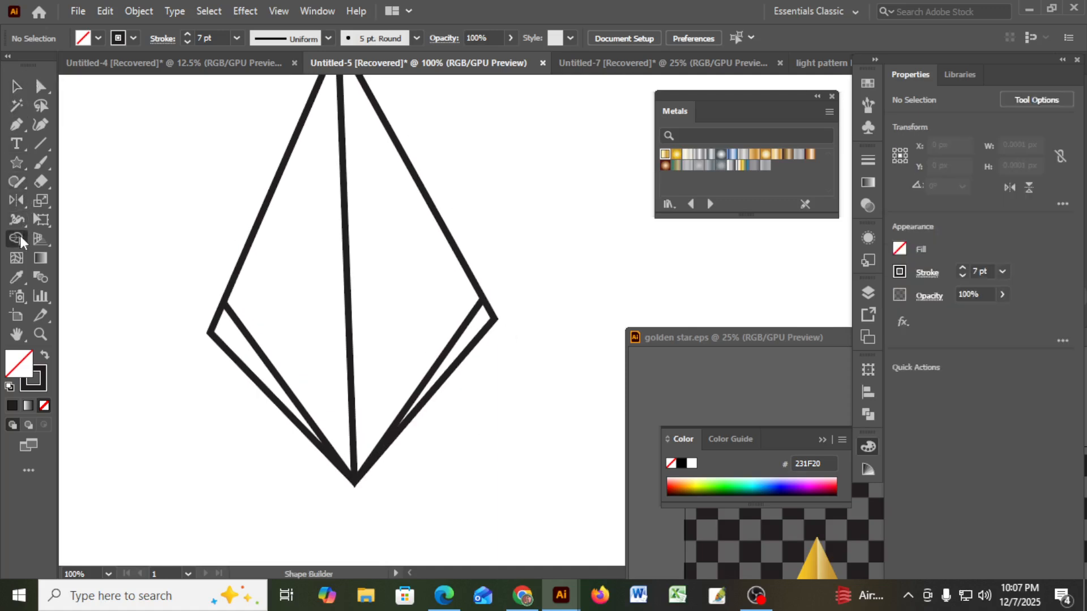
{"action": "left_click", "coordinate": [15, 88]}
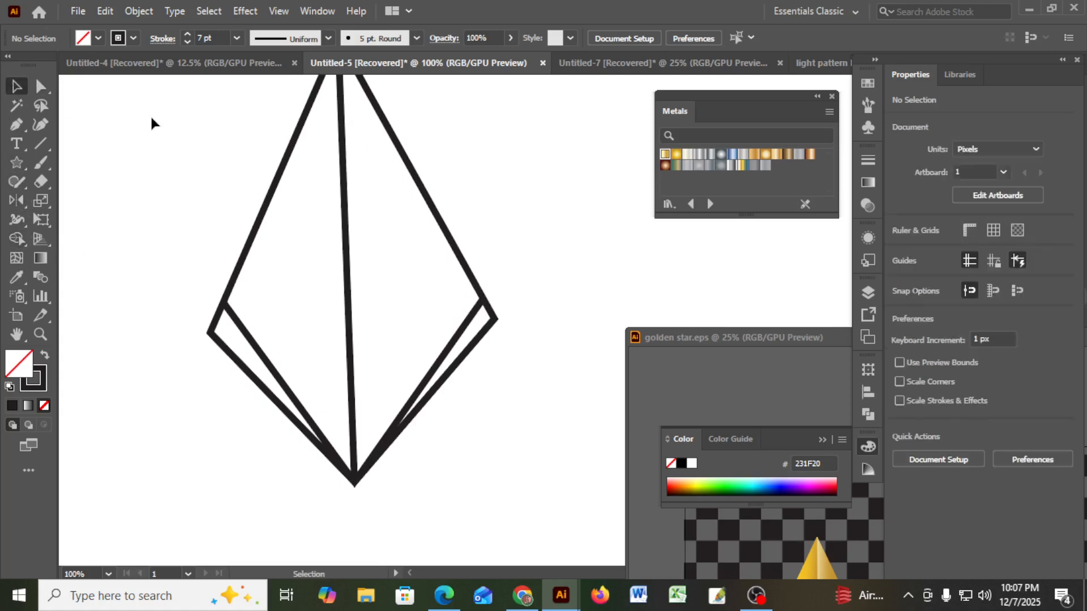
{"action": "left_click_drag", "start_coordinate": [464, 429], "coordinate": [553, 468]}
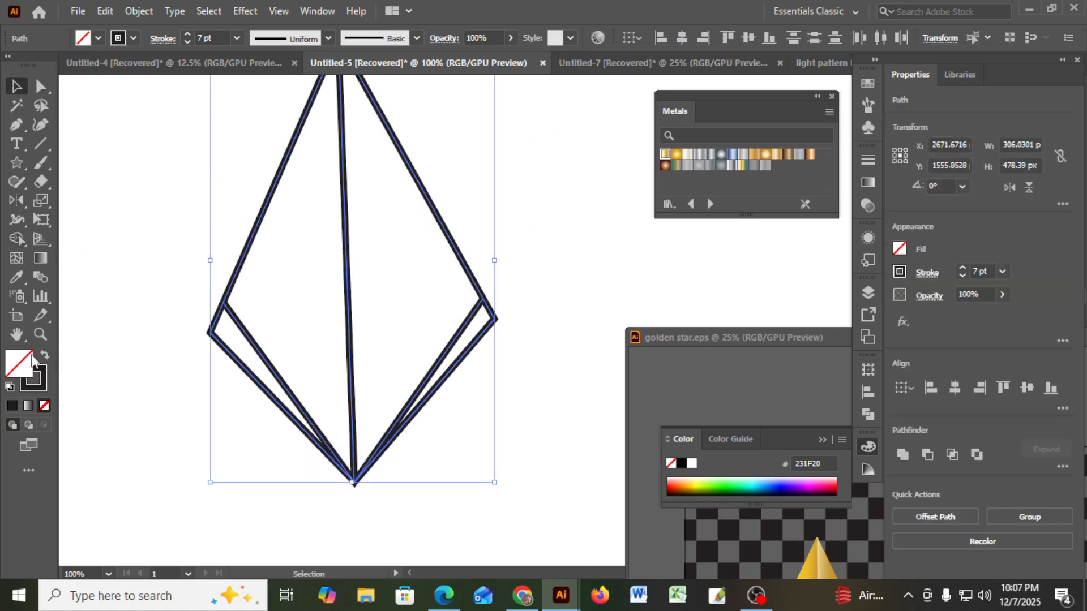
{"action": "left_click", "coordinate": [19, 239]}
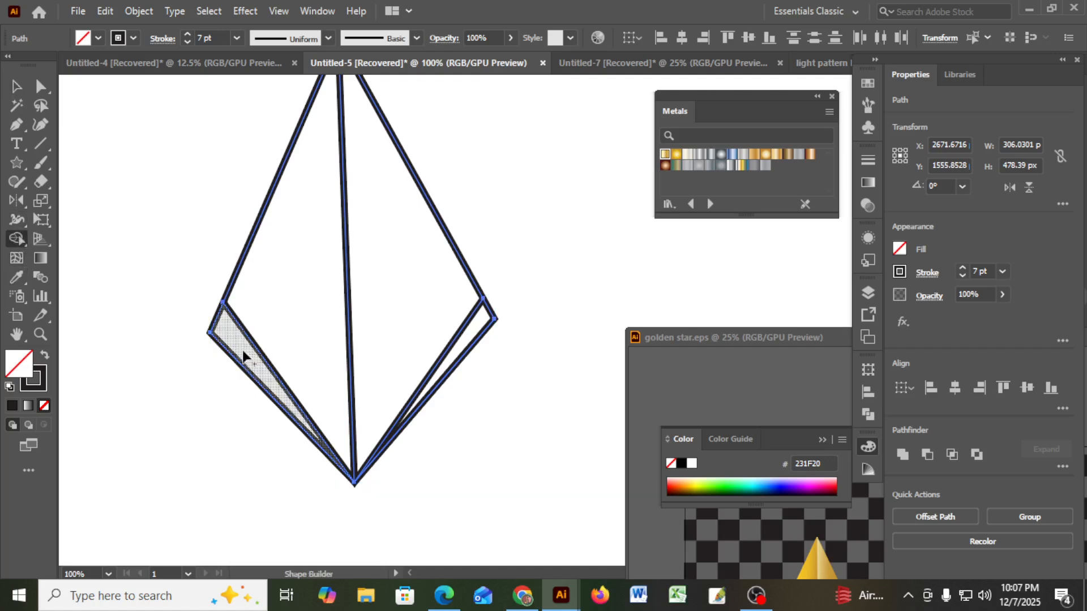
{"action": "left_click_drag", "start_coordinate": [242, 350], "coordinate": [226, 422]}
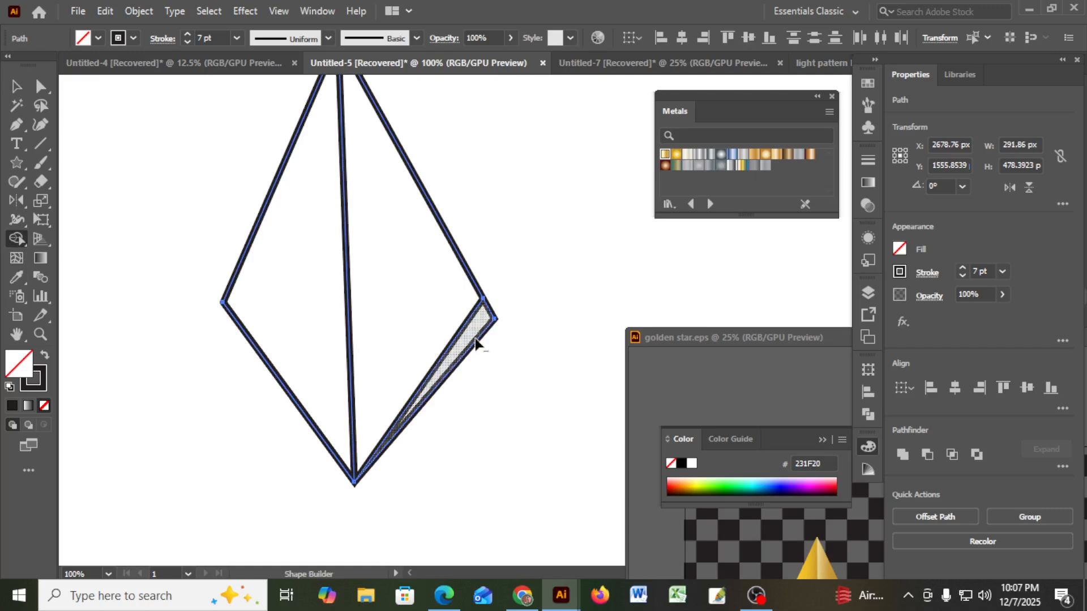
{"action": "left_click_drag", "start_coordinate": [495, 375], "coordinate": [511, 390]}
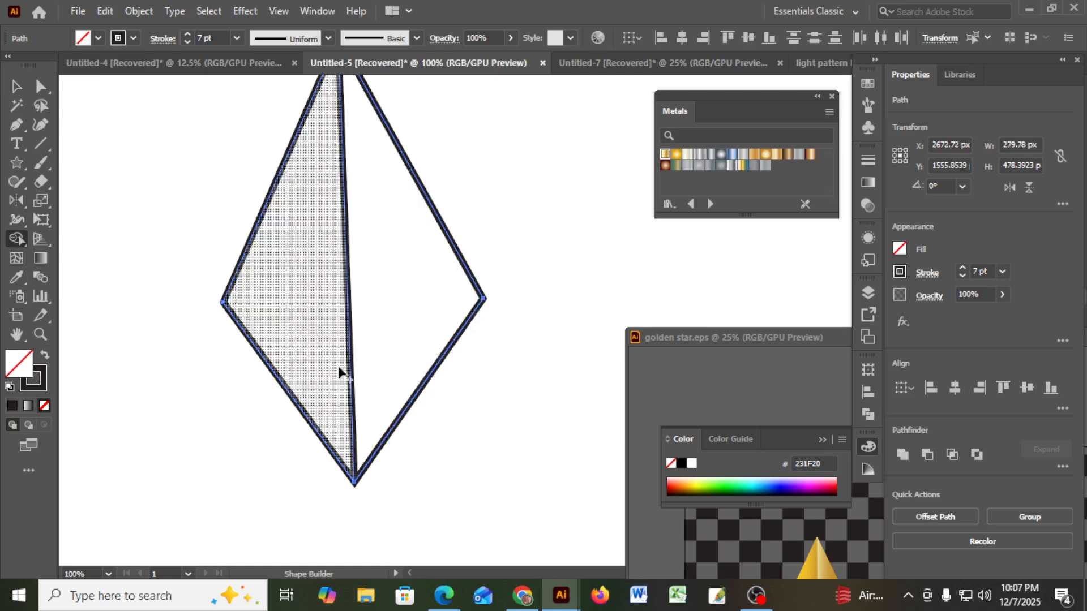
Turn the areas on either side of the center line into separate left and right kite halves with Shape Builder
{"action": "scroll", "coordinate": [342, 380], "scroll_direction": "up", "scroll_amount": 2}
{"action": "scroll", "coordinate": [346, 388], "scroll_direction": "up", "scroll_amount": 1}
{"action": "scroll", "coordinate": [349, 391], "scroll_direction": "down", "scroll_amount": 2}
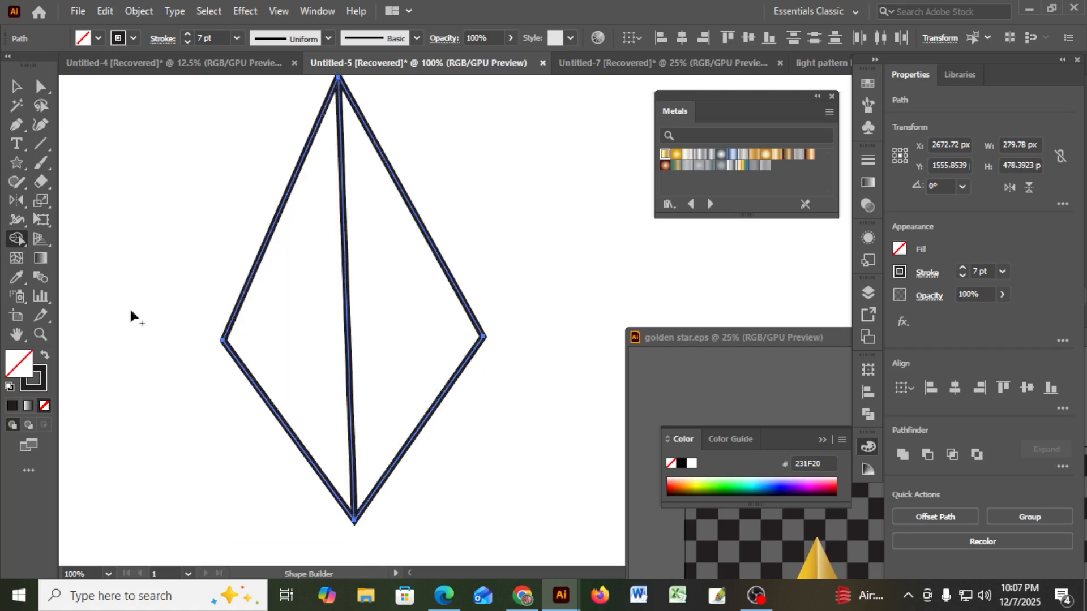
{"action": "left_click", "coordinate": [293, 319]}
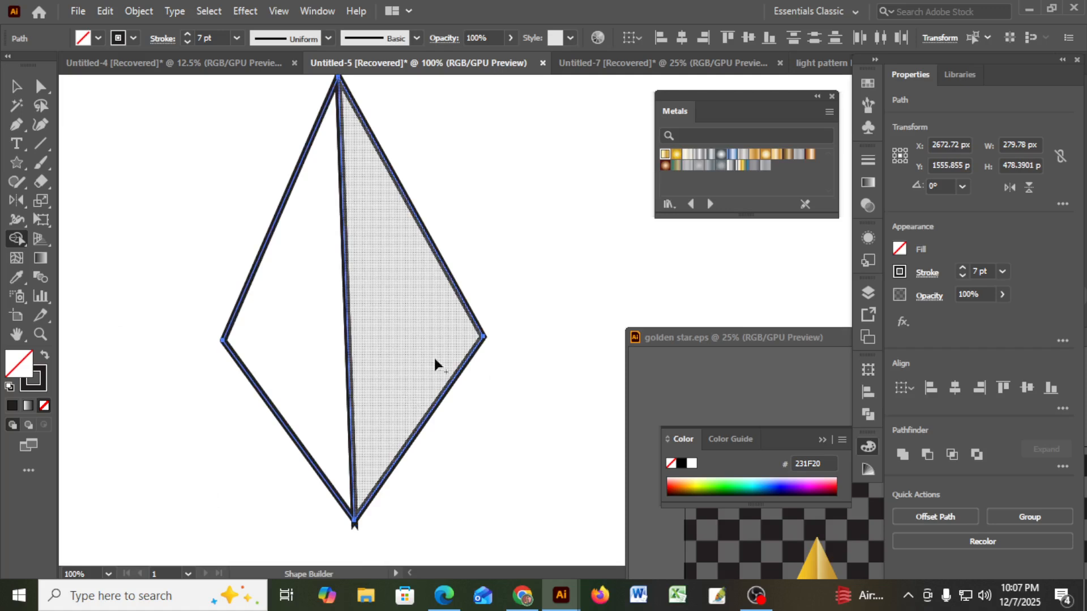
{"action": "left_click", "coordinate": [425, 333]}
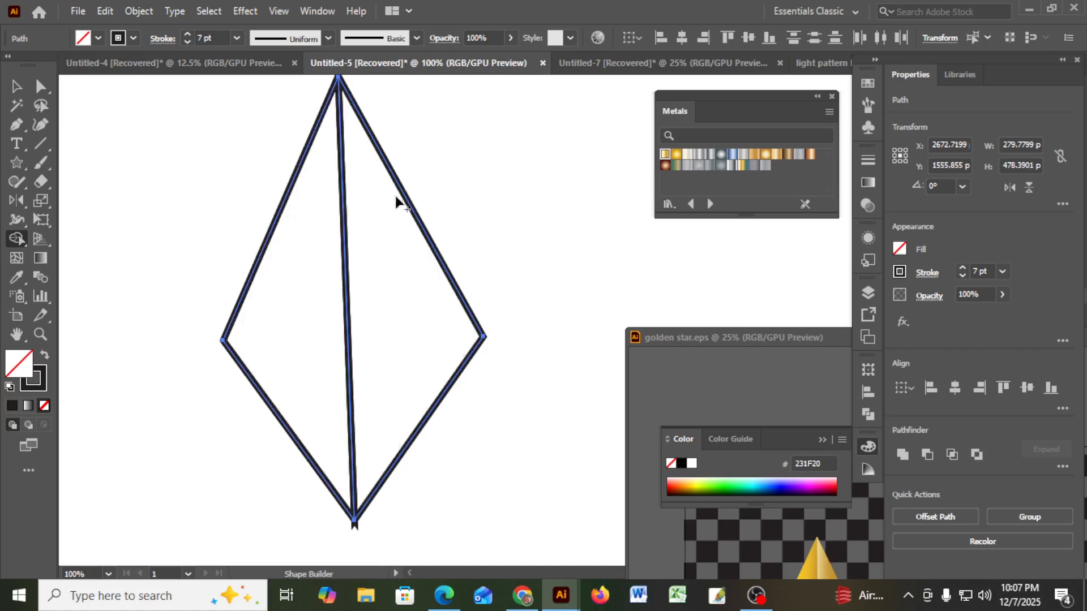
Locate Metals among the gradient swatch libraries and move its floating swatch window slightly lower
{"action": "scroll", "coordinate": [434, 267], "scroll_direction": "down", "scroll_amount": 2}
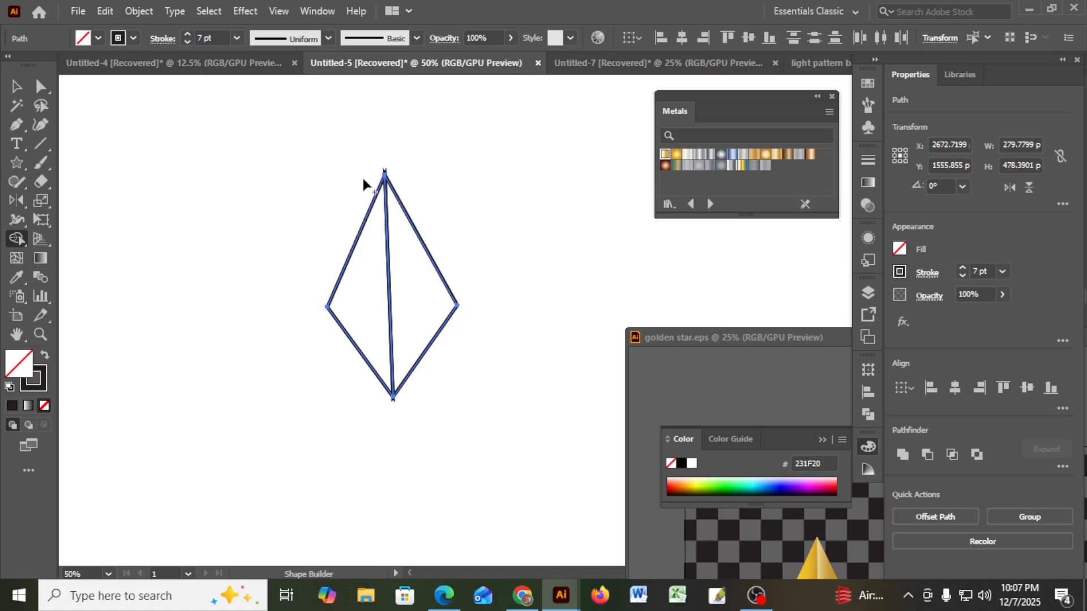
{"action": "left_click", "coordinate": [321, 14]}
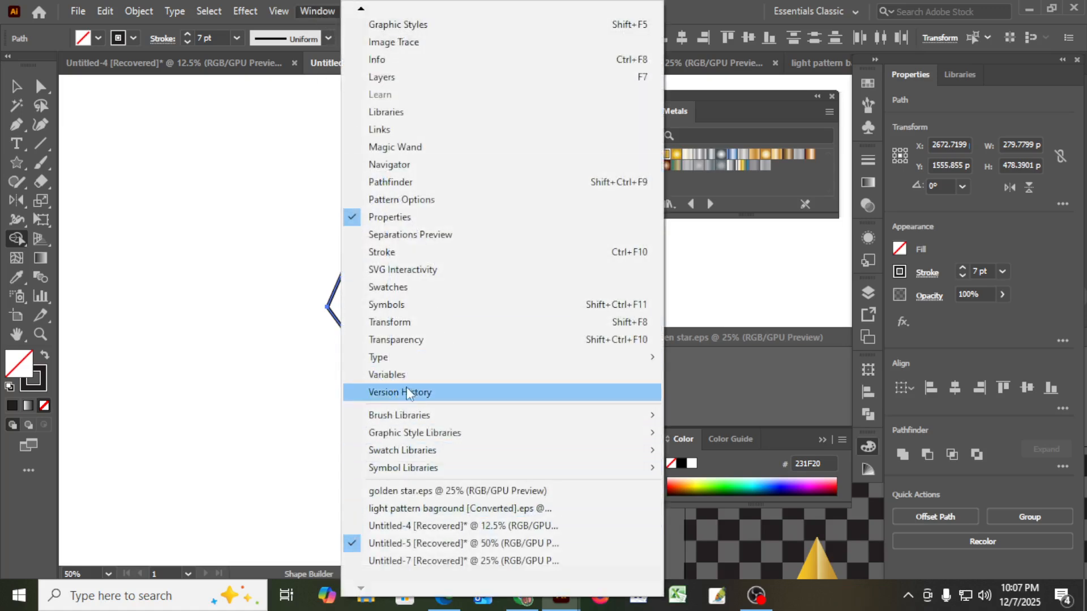
{"action": "mouse_move", "coordinate": [392, 456]}
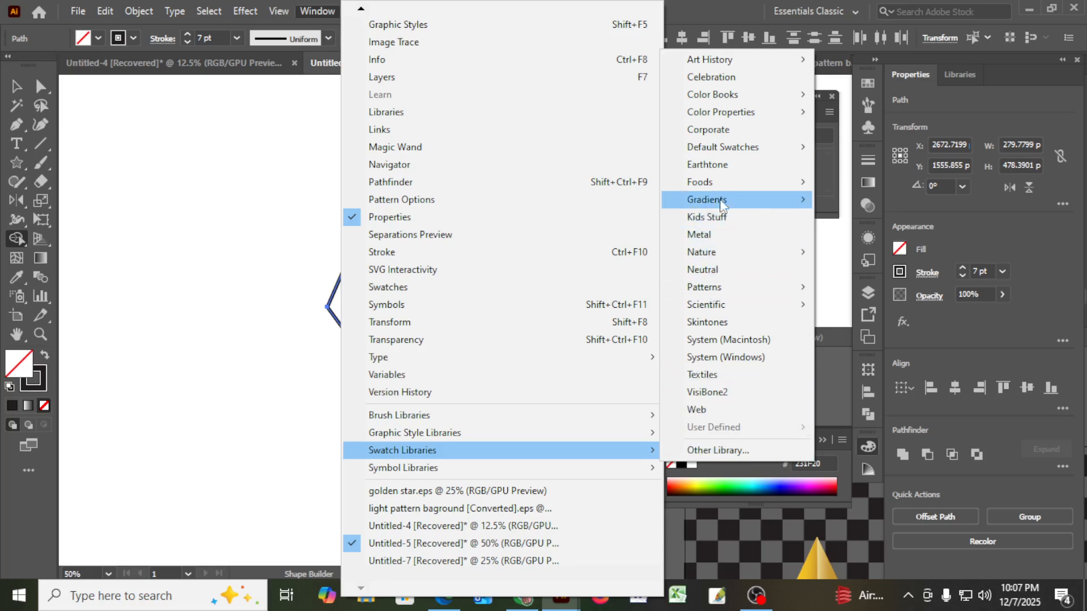
{"action": "mouse_move", "coordinate": [781, 204]}
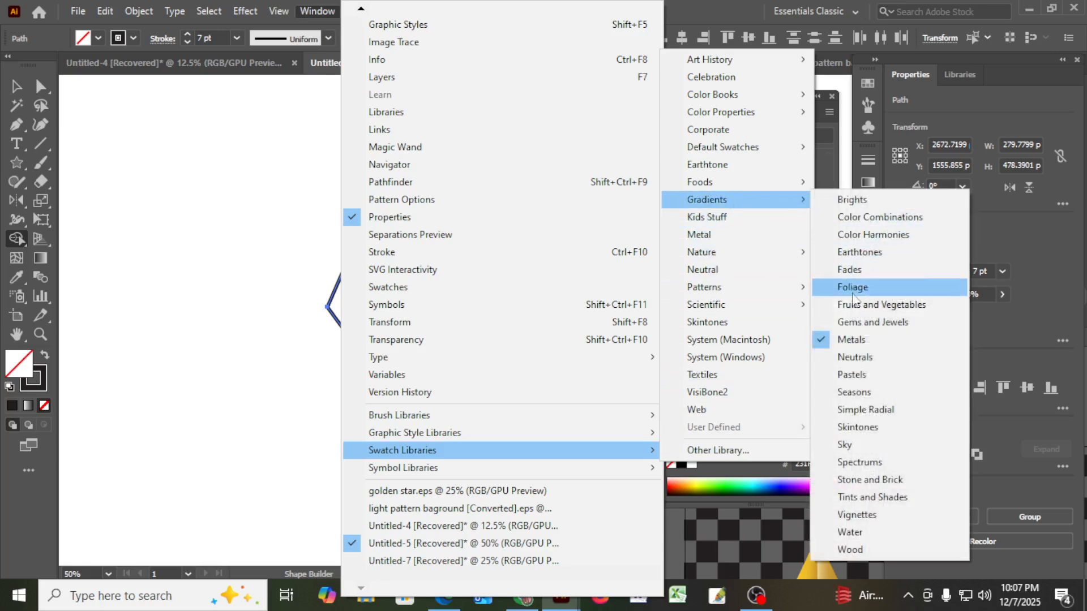
{"action": "left_click", "coordinate": [862, 342]}
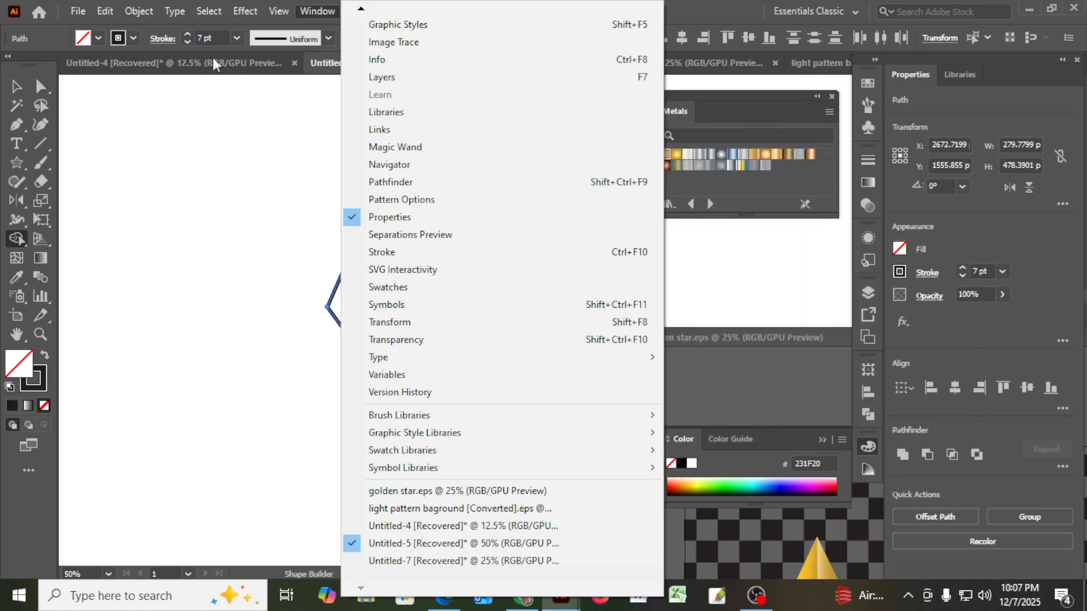
{"action": "left_click", "coordinate": [1, 136]}
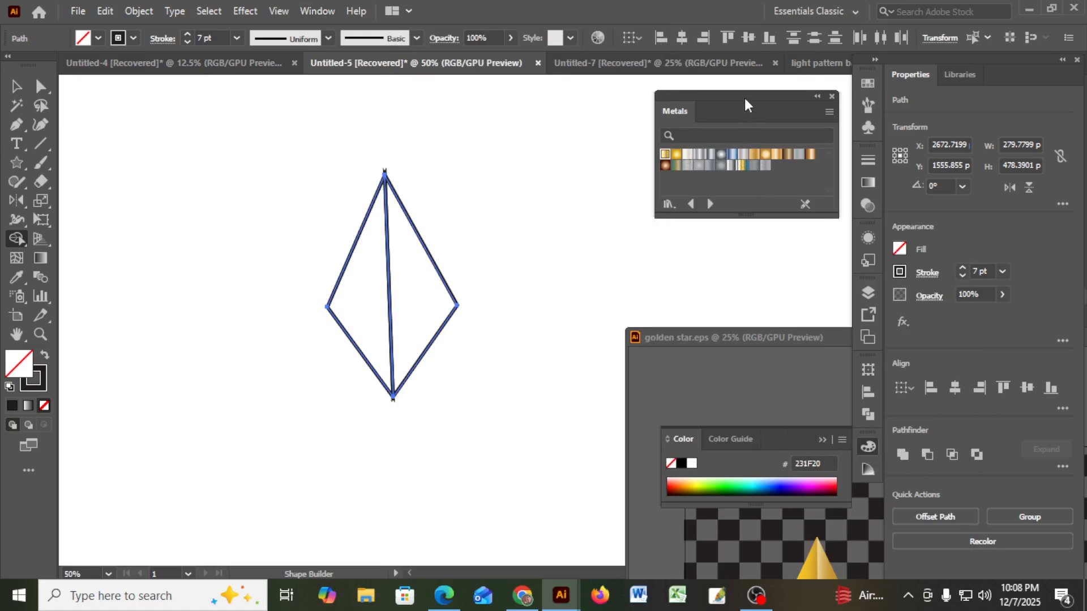
{"action": "left_click_drag", "start_coordinate": [745, 99], "coordinate": [744, 156]}
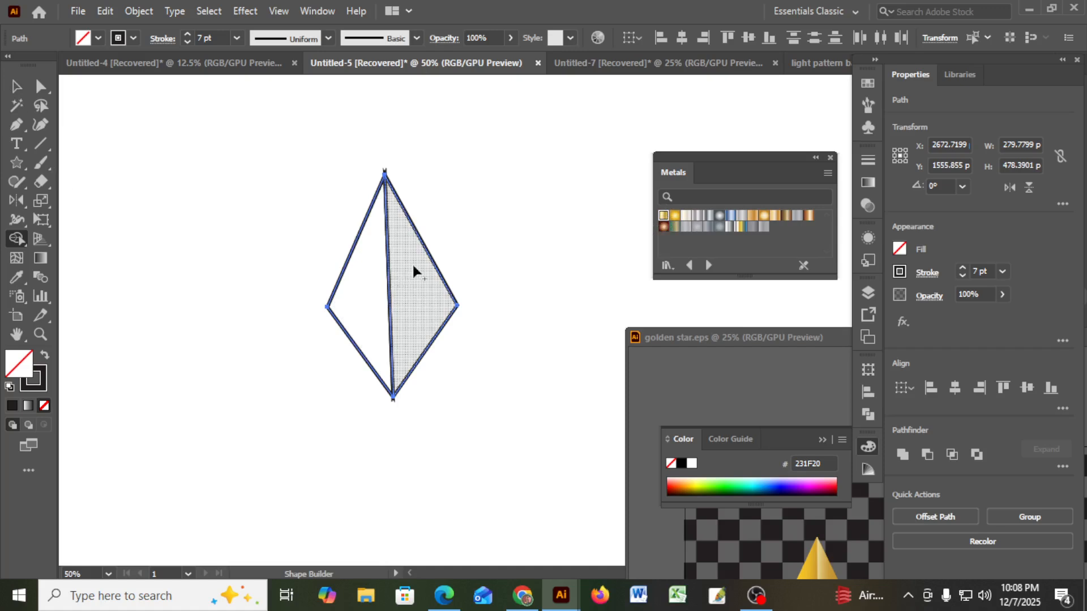
Fill the right kite half with the Gold gradient swatch from the Metals library
{"action": "left_click", "coordinate": [19, 93]}
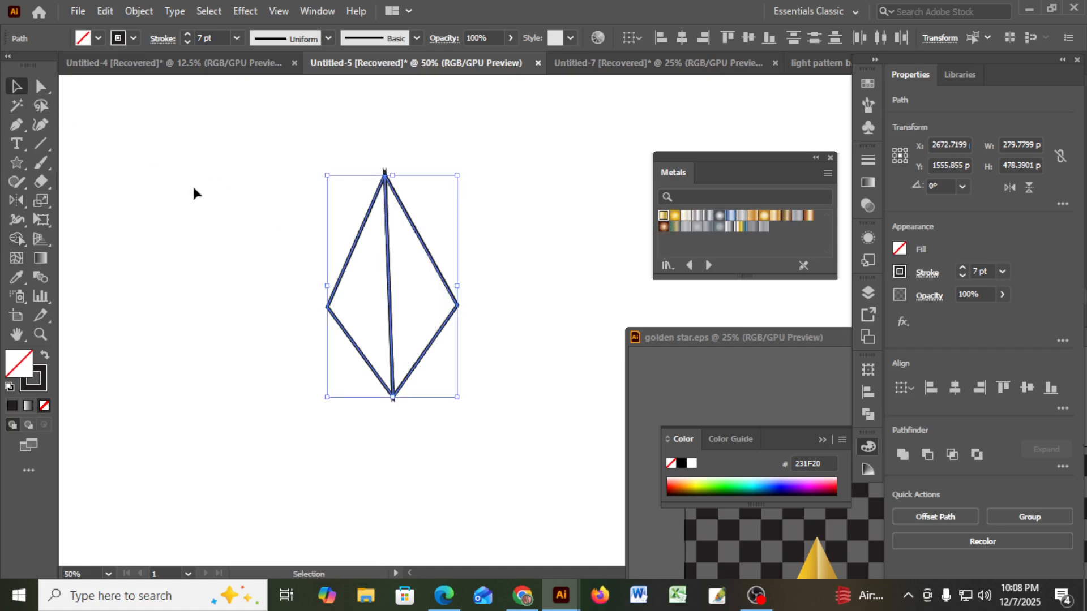
{"action": "left_click", "coordinate": [193, 193]}
{"action": "left_click", "coordinate": [444, 289]}
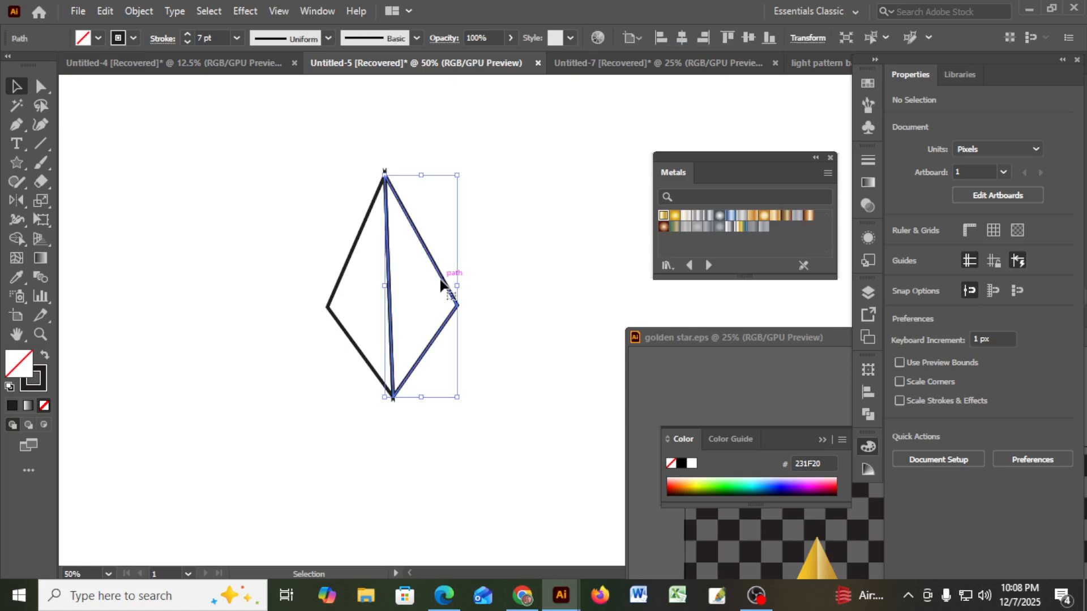
{"action": "left_click", "coordinate": [334, 290]}
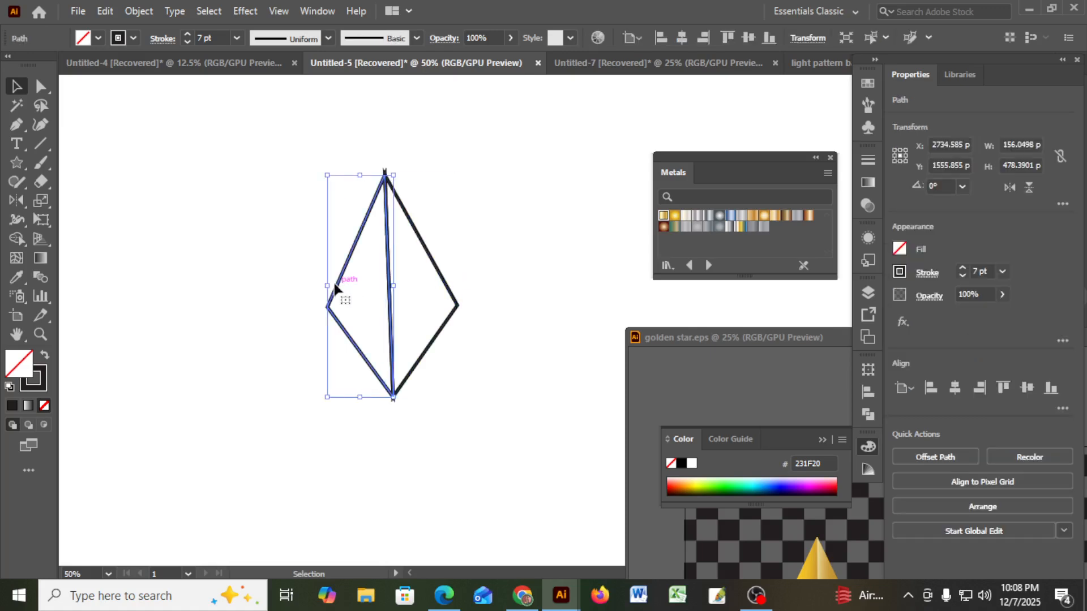
{"action": "left_click", "coordinate": [447, 289]}
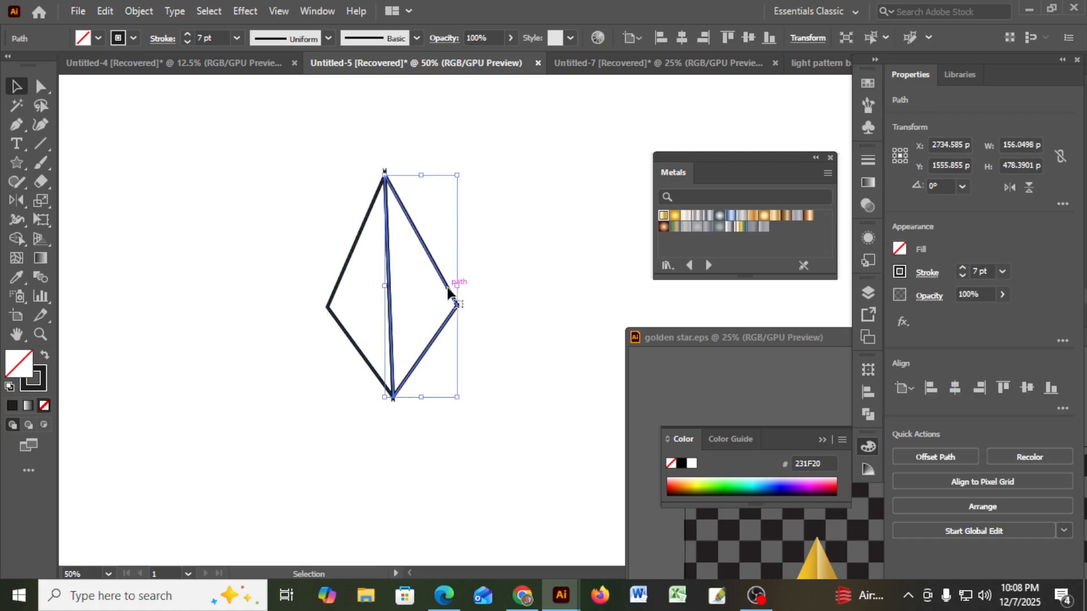
{"action": "left_click", "coordinate": [663, 217]}
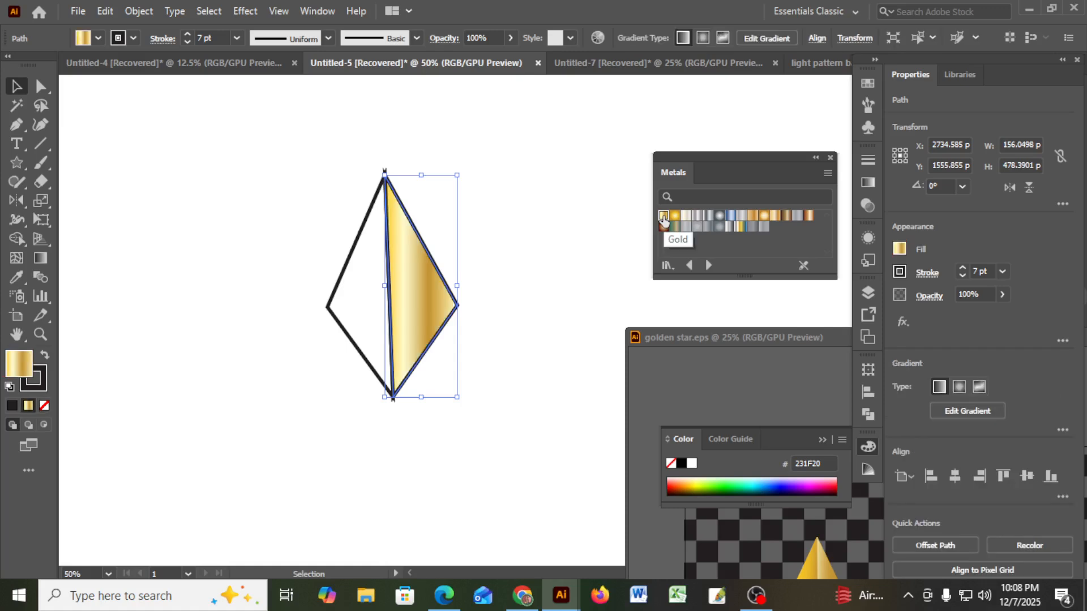
Delete the three intermediate color stops from the right half's gradient, keeping only the yellow and cream end stops
{"action": "left_click", "coordinate": [40, 262]}
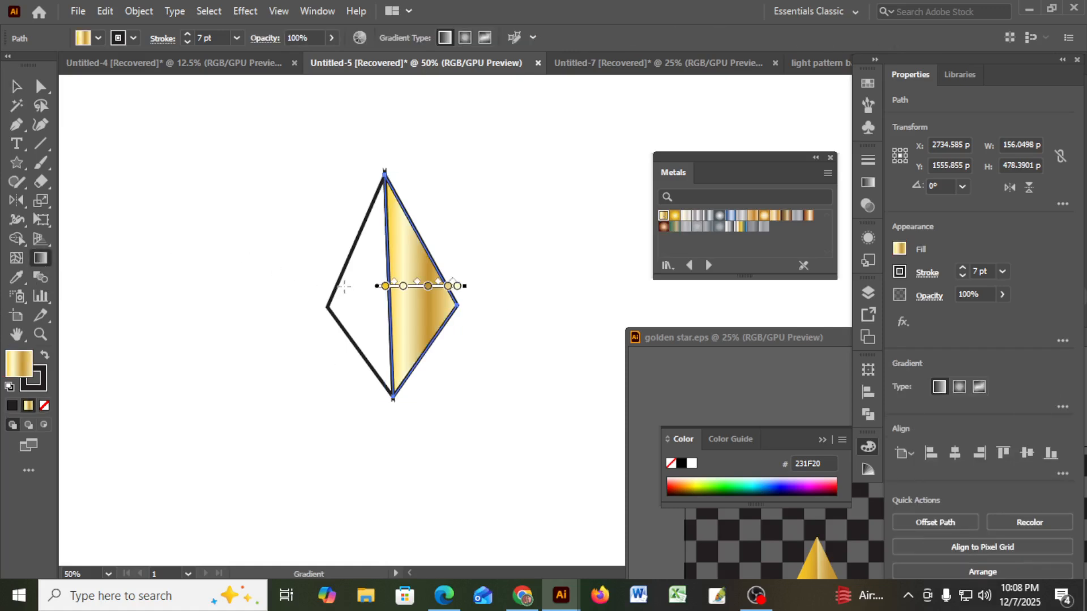
{"action": "left_click", "coordinate": [403, 287]}
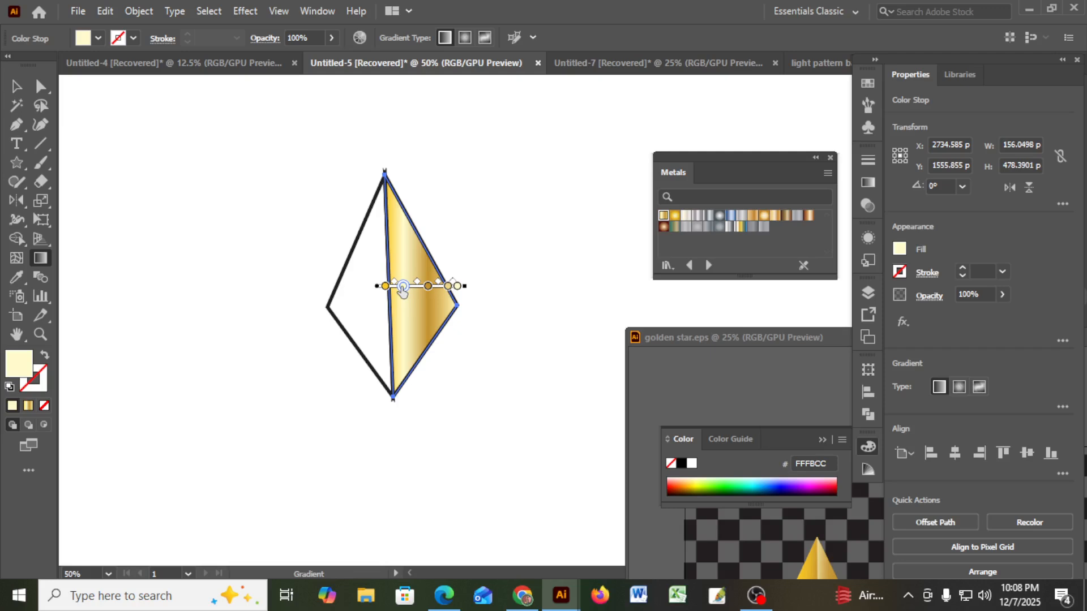
{"action": "key", "text": "Delete"}
{"action": "left_click", "coordinate": [428, 286]}
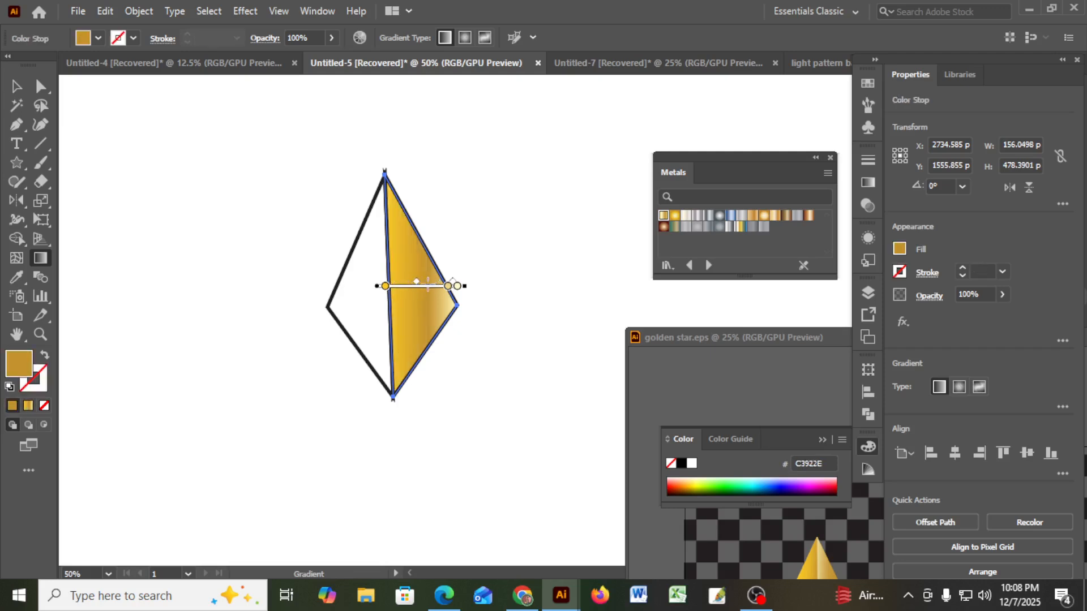
{"action": "key", "text": "Delete"}
{"action": "left_click", "coordinate": [449, 287]}
{"action": "key", "text": "Delete"}
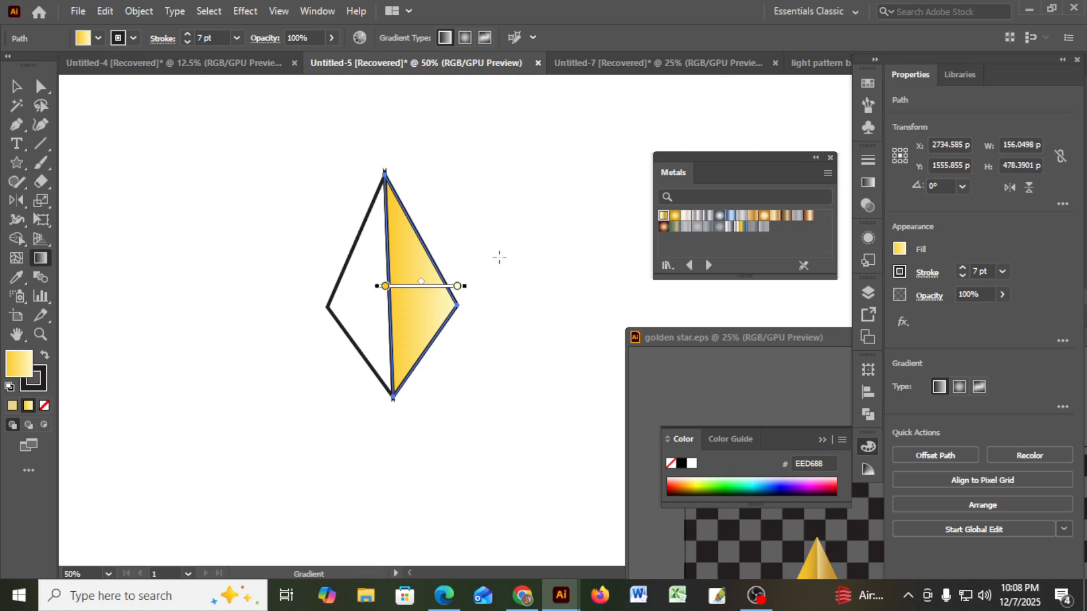
Try several right-to-left gradient directions and lengths across the right kite half
{"action": "left_click_drag", "start_coordinate": [498, 255], "coordinate": [193, 299]}
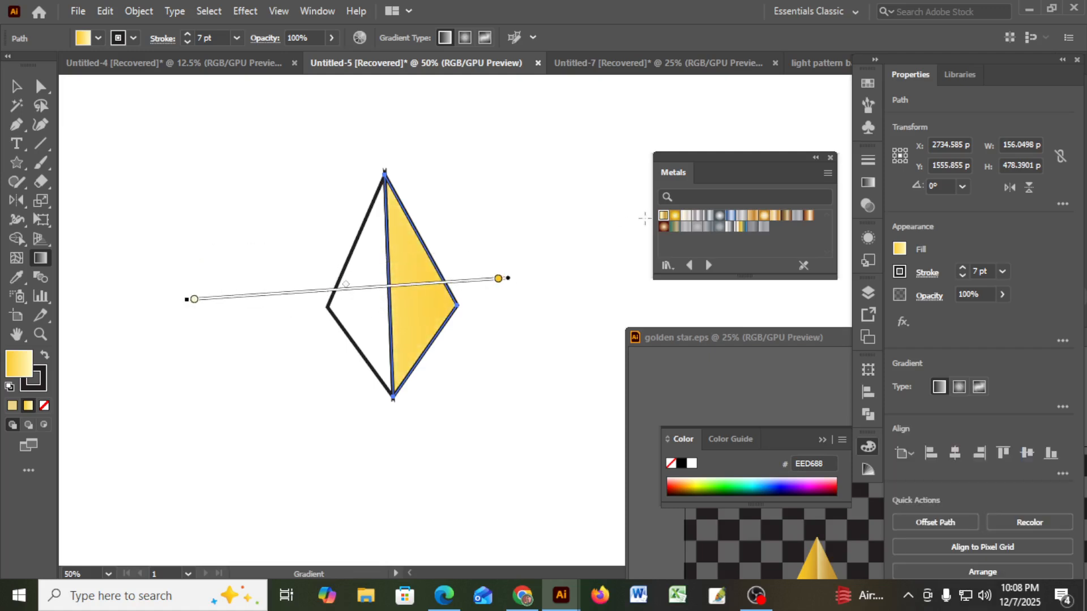
{"action": "left_click_drag", "start_coordinate": [550, 224], "coordinate": [390, 286]}
{"action": "mouse_move", "coordinate": [464, 275]}
{"action": "left_mouse_down"}
{"action": "mouse_move", "coordinate": [381, 291]}
{"action": "mouse_move", "coordinate": [369, 258]}
{"action": "mouse_move", "coordinate": [372, 292]}
{"action": "mouse_move", "coordinate": [342, 276]}
{"action": "mouse_move", "coordinate": [349, 284]}
{"action": "left_mouse_up"}
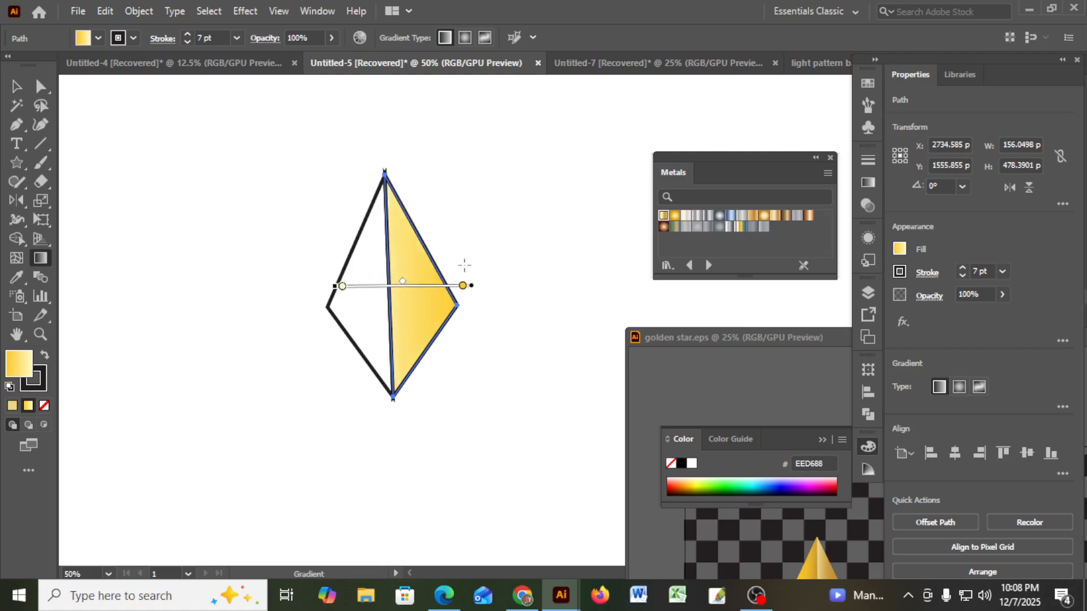
{"action": "left_click_drag", "start_coordinate": [466, 261], "coordinate": [340, 253]}
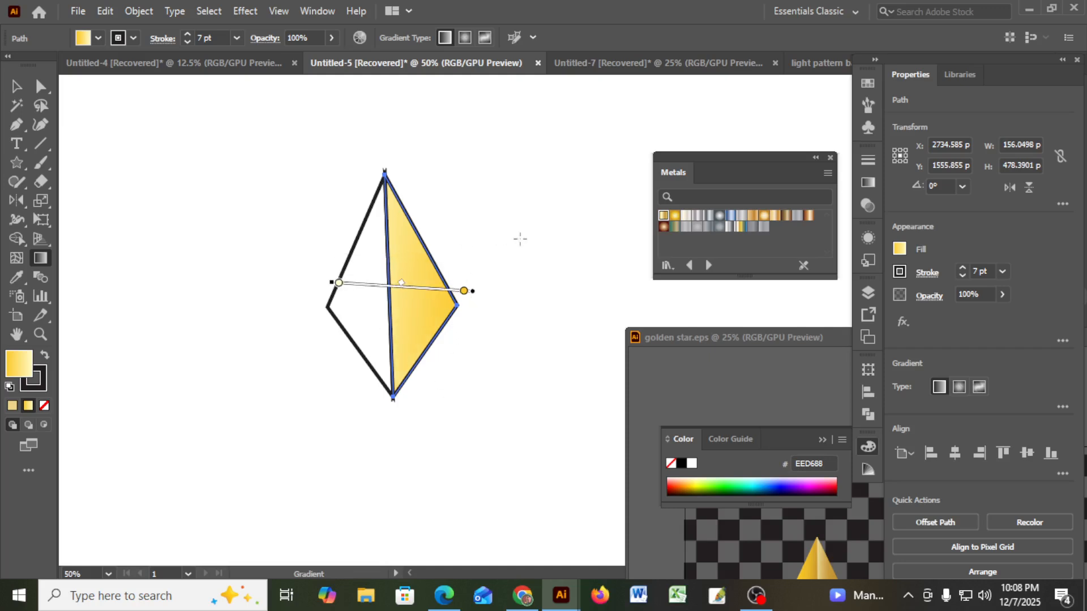
{"action": "left_click_drag", "start_coordinate": [519, 239], "coordinate": [301, 284]}
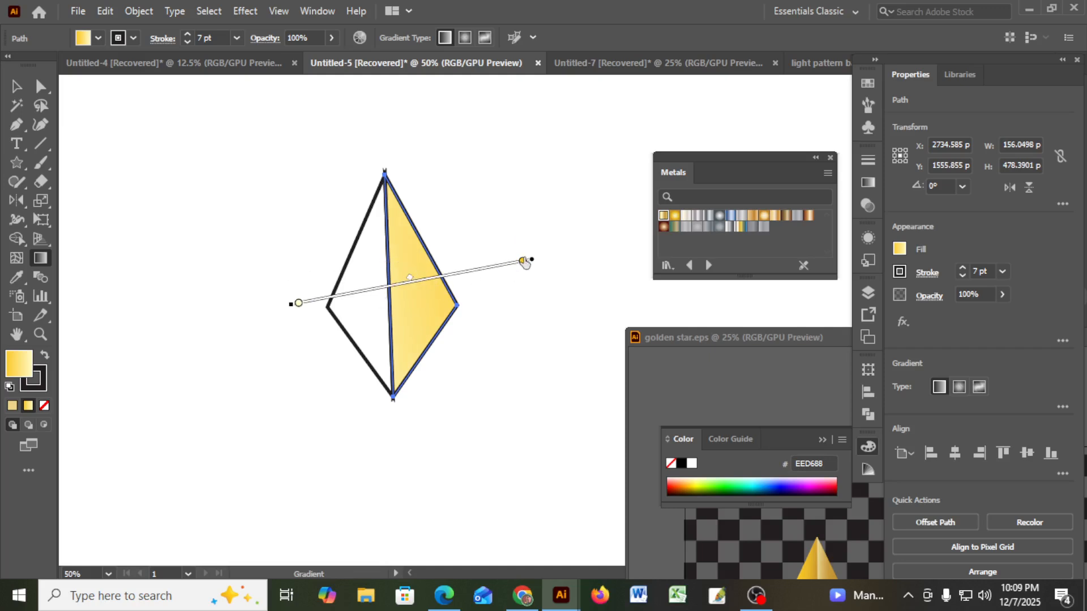
Move the cream stop near the center line and the yellow stop inside the right half, and redraw its gradient nearly horizontally from right to left
{"action": "left_click_drag", "start_coordinate": [522, 261], "coordinate": [454, 284]}
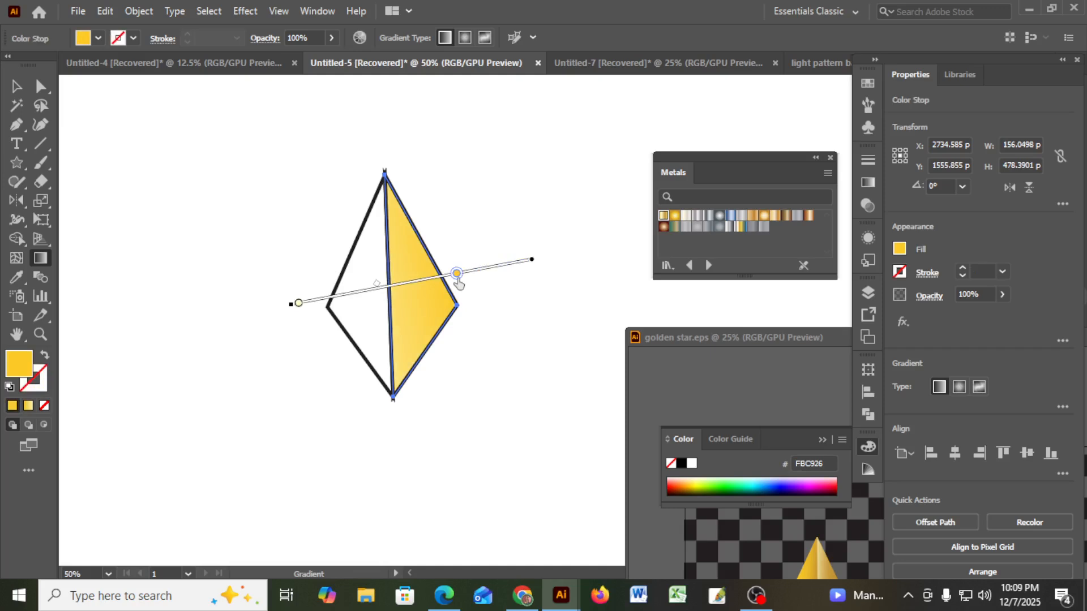
{"action": "left_click", "coordinate": [298, 305]}
{"action": "left_click_drag", "start_coordinate": [298, 305], "coordinate": [403, 285]}
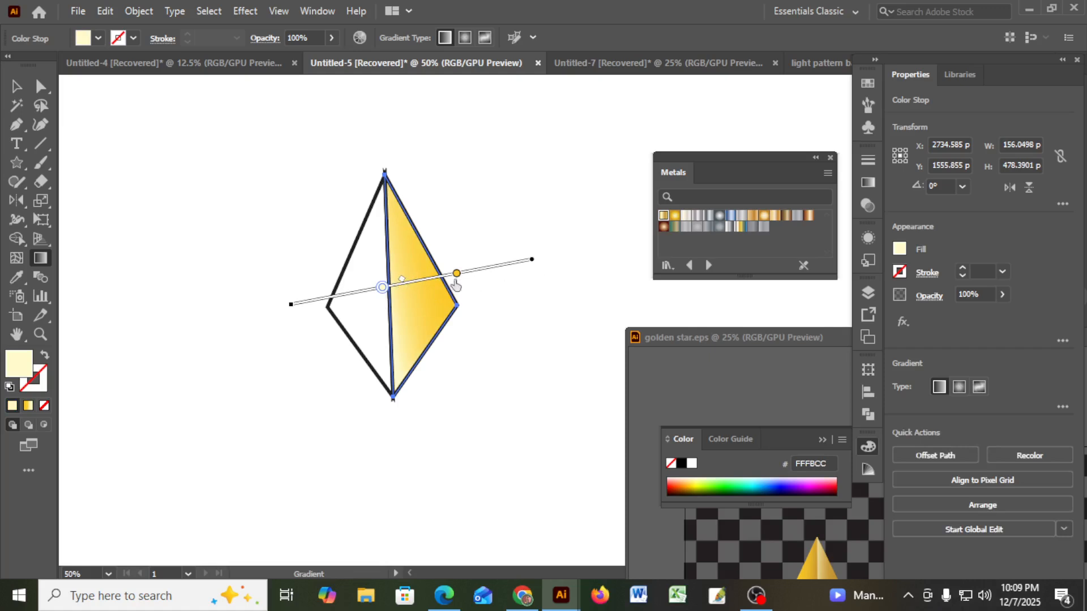
{"action": "left_click_drag", "start_coordinate": [456, 273], "coordinate": [422, 302]}
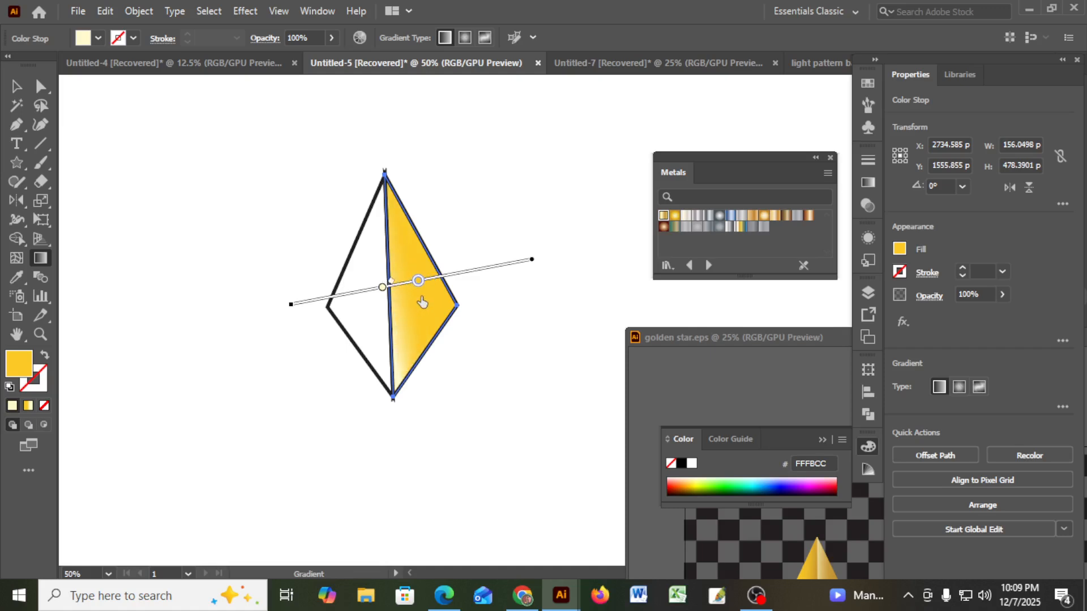
{"action": "left_click", "coordinate": [40, 258]}
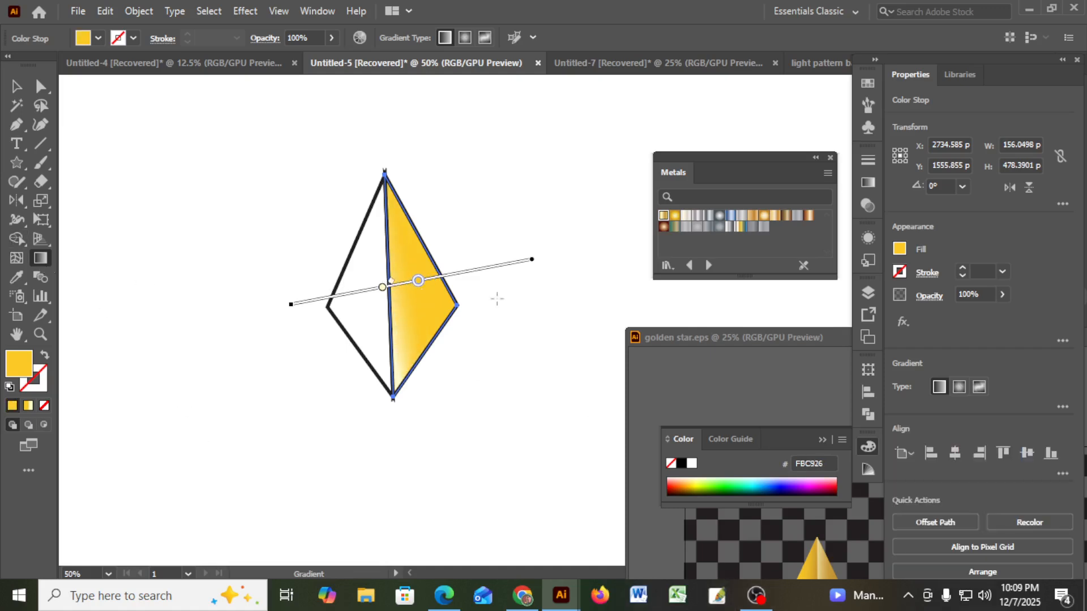
{"action": "mouse_move", "coordinate": [532, 246]}
{"action": "left_mouse_down"}
{"action": "mouse_move", "coordinate": [334, 266]}
{"action": "mouse_move", "coordinate": [304, 258]}
{"action": "left_mouse_up"}
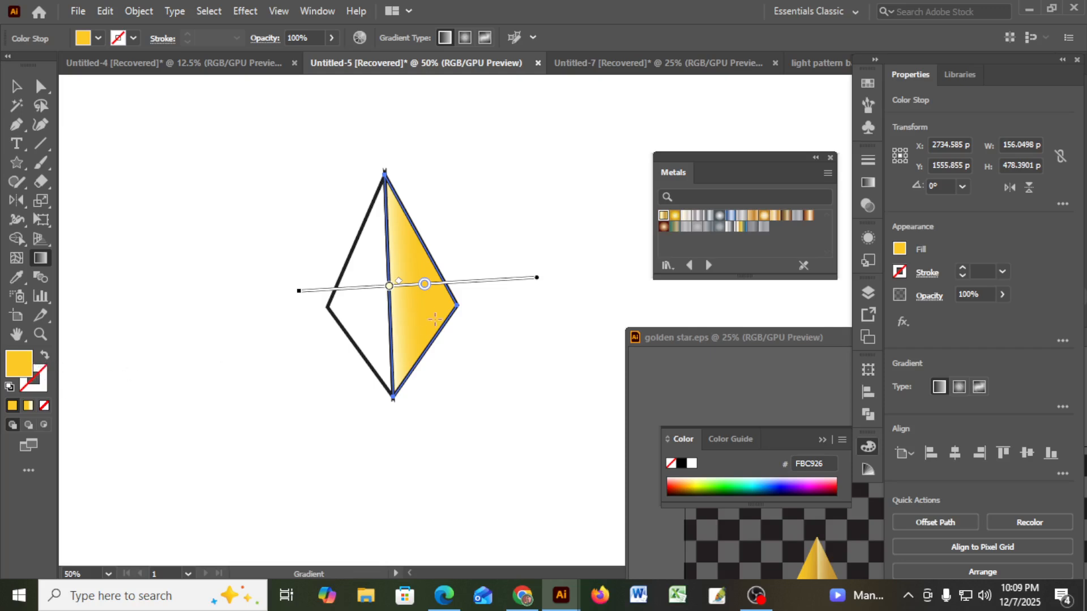
Remove the stroke from the right kite half and deselect it
{"action": "key", "text": "v"}
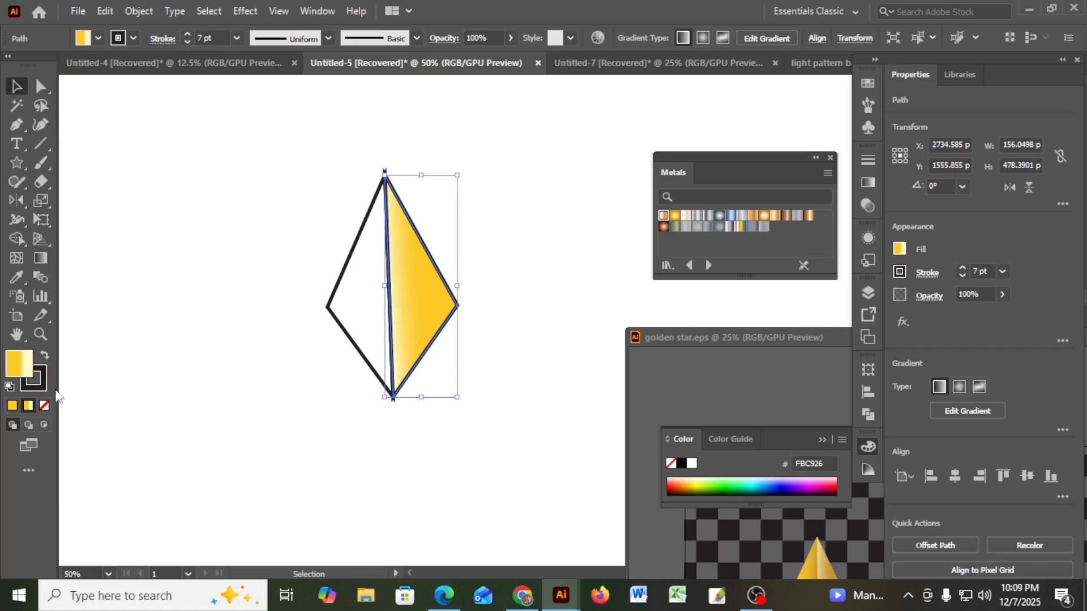
{"action": "left_click", "coordinate": [45, 406]}
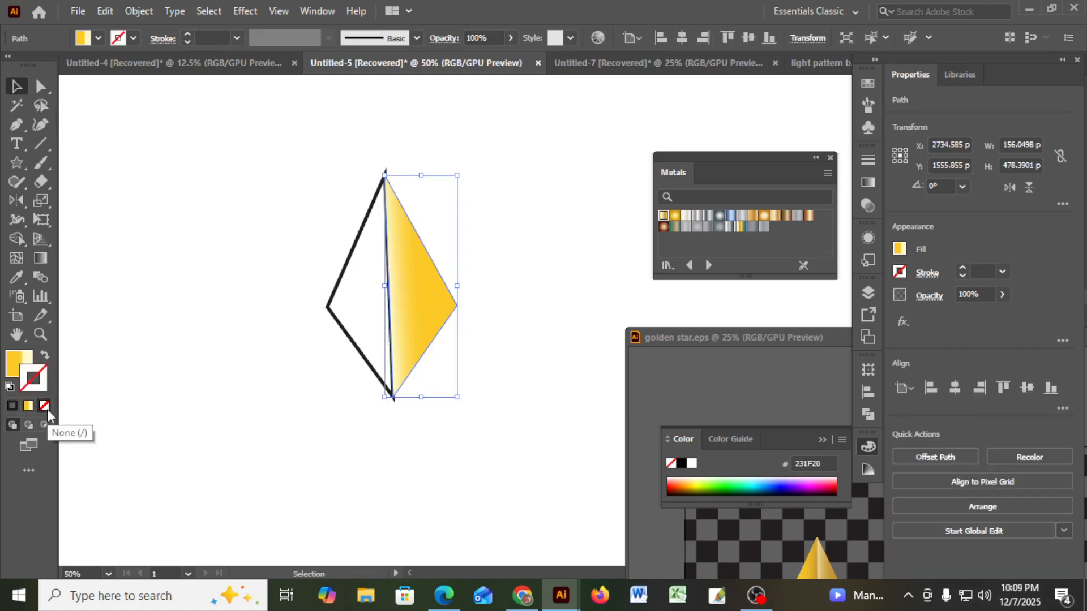
{"action": "left_click", "coordinate": [264, 389]}
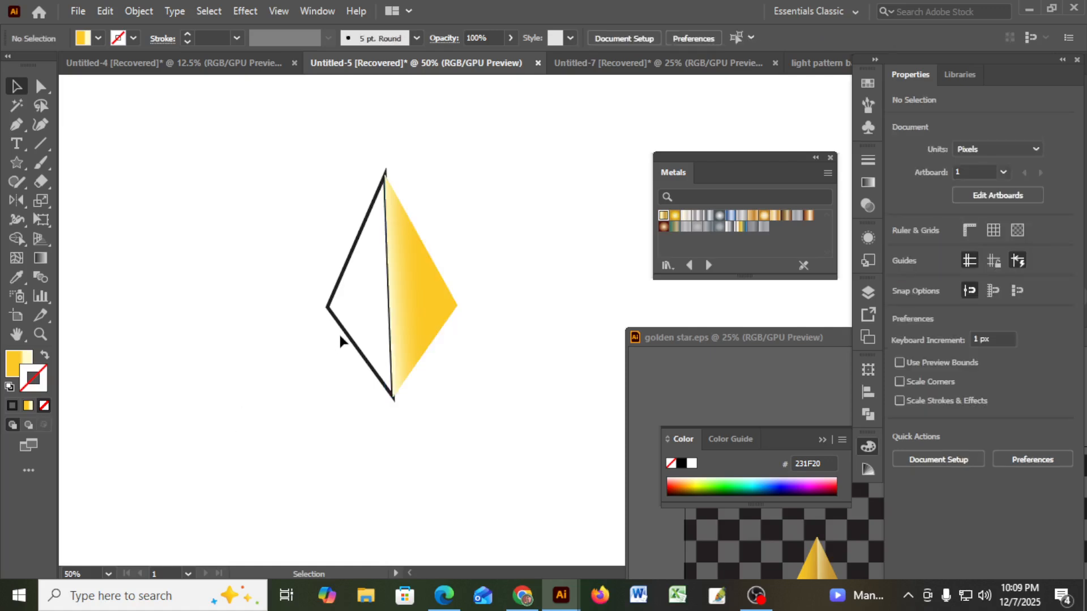
Remove the left kite half's stroke and fill it with the Gold gradient swatch from Metals
{"action": "left_click", "coordinate": [346, 339]}
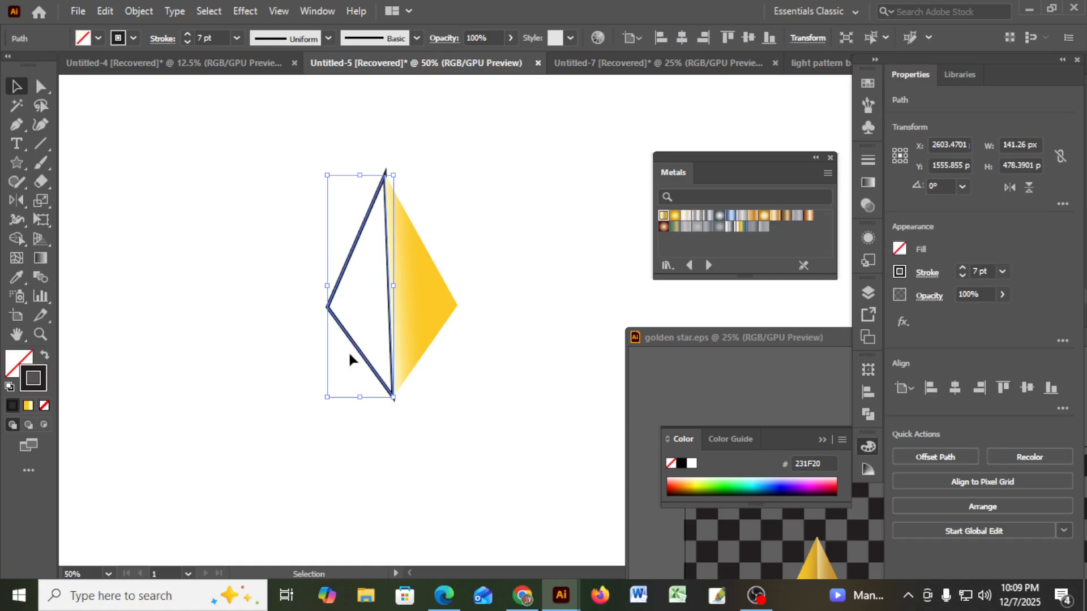
{"action": "left_click", "coordinate": [663, 217]}
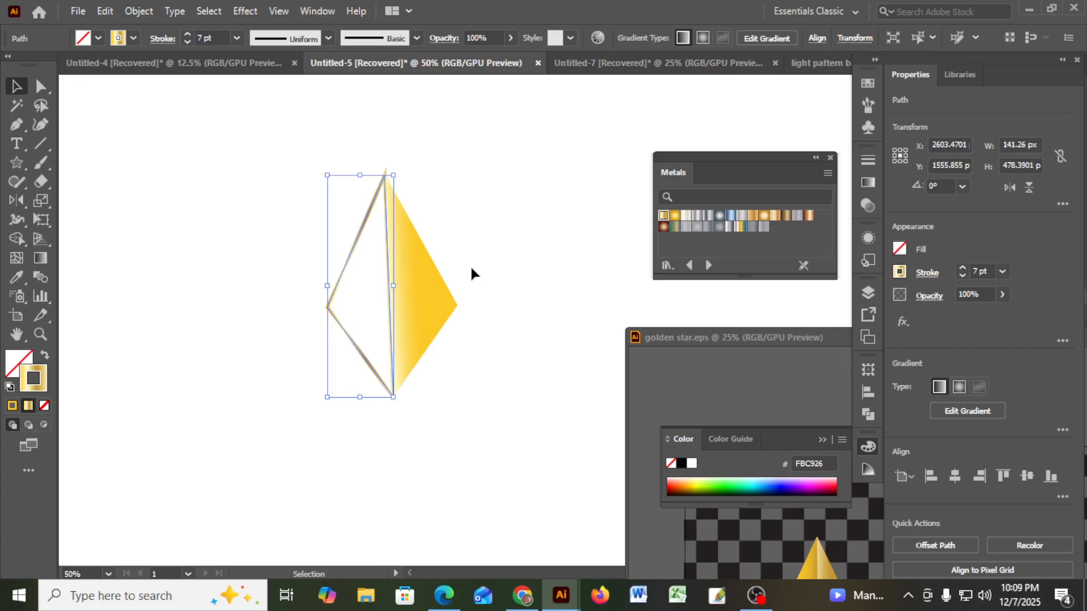
{"action": "key", "text": "ctrl+z"}
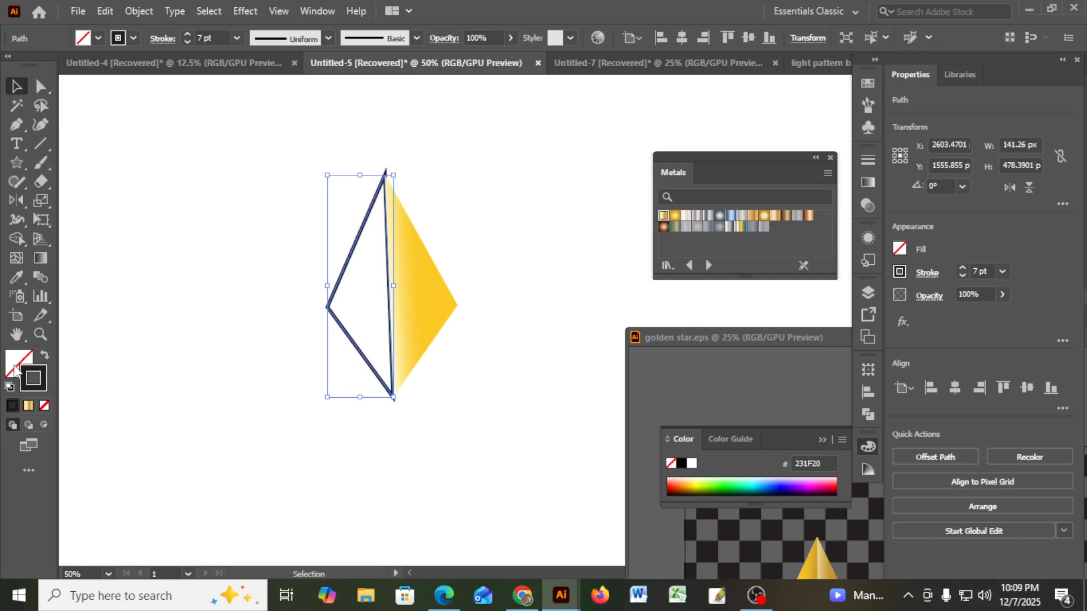
{"action": "left_click", "coordinate": [44, 405]}
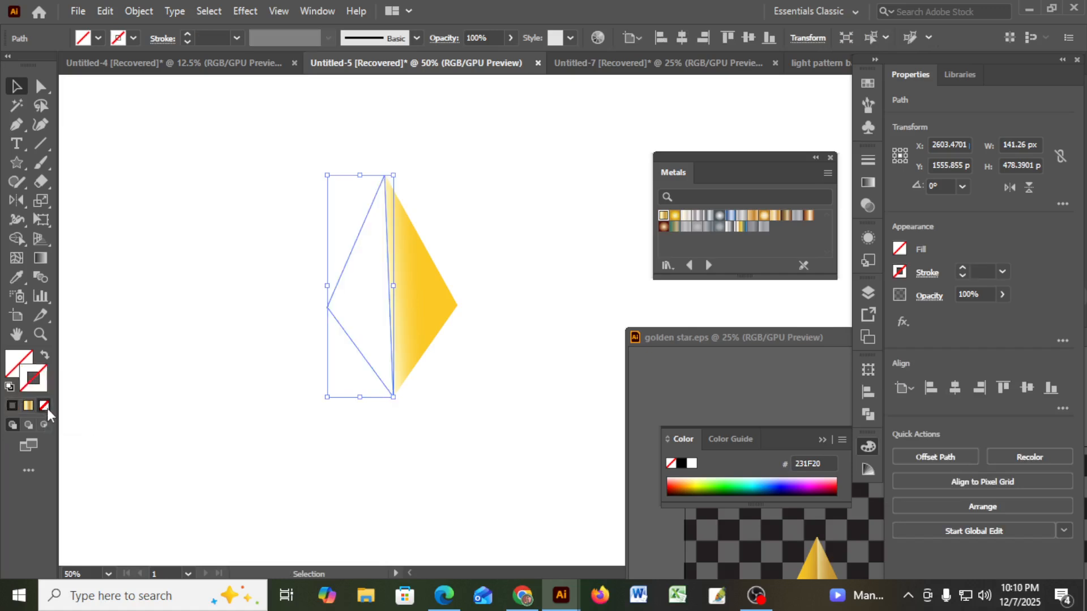
{"action": "left_click", "coordinate": [19, 362]}
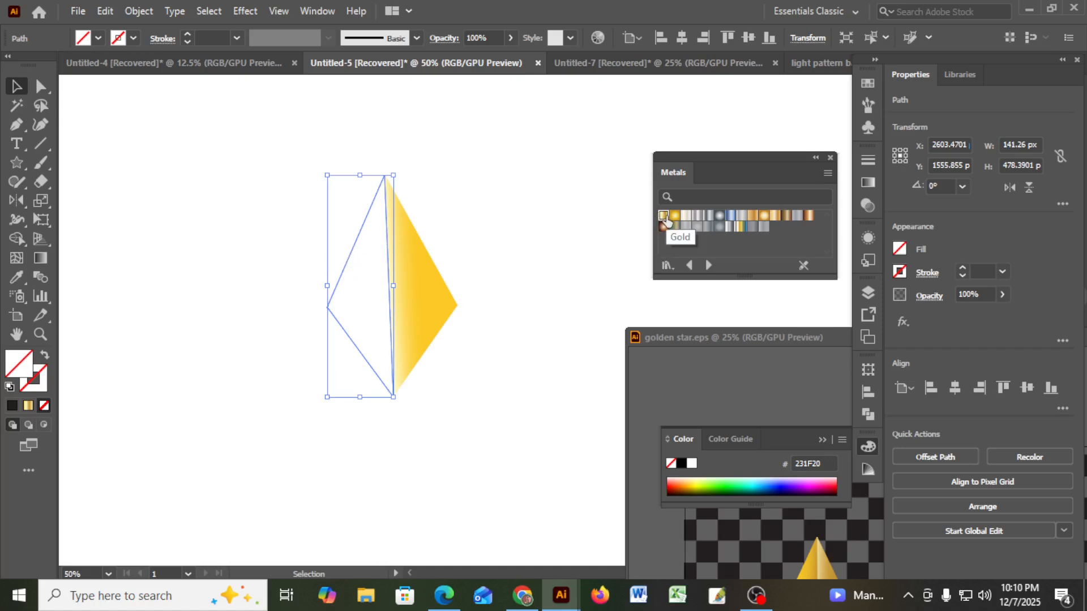
{"action": "left_click", "coordinate": [666, 218]}
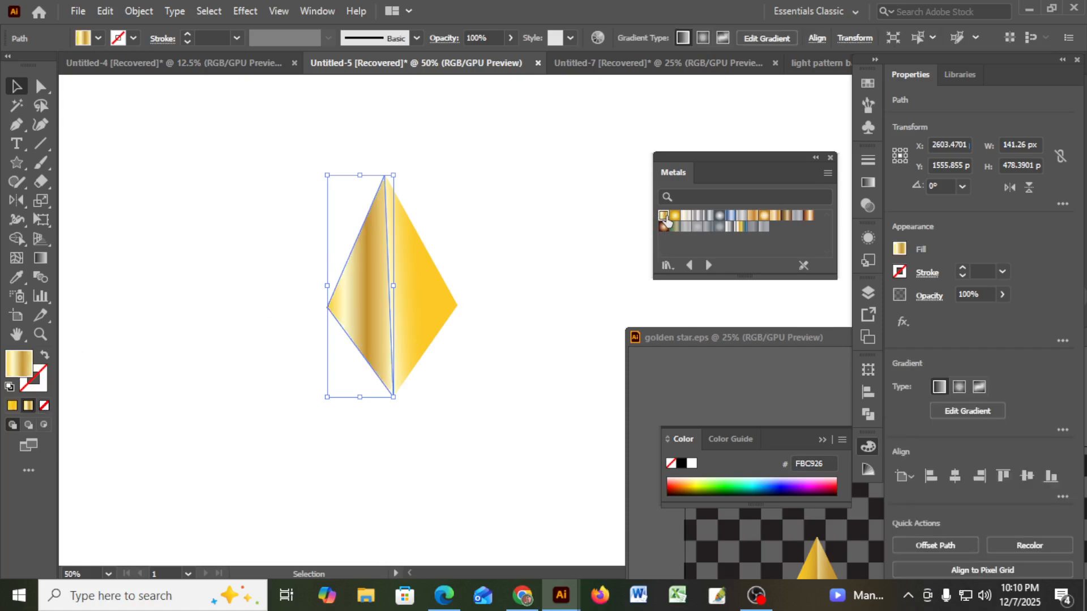
Delete the inner cream stop and the brown stop from the left half's gradient and deselect the shape
{"action": "left_click", "coordinate": [43, 260]}
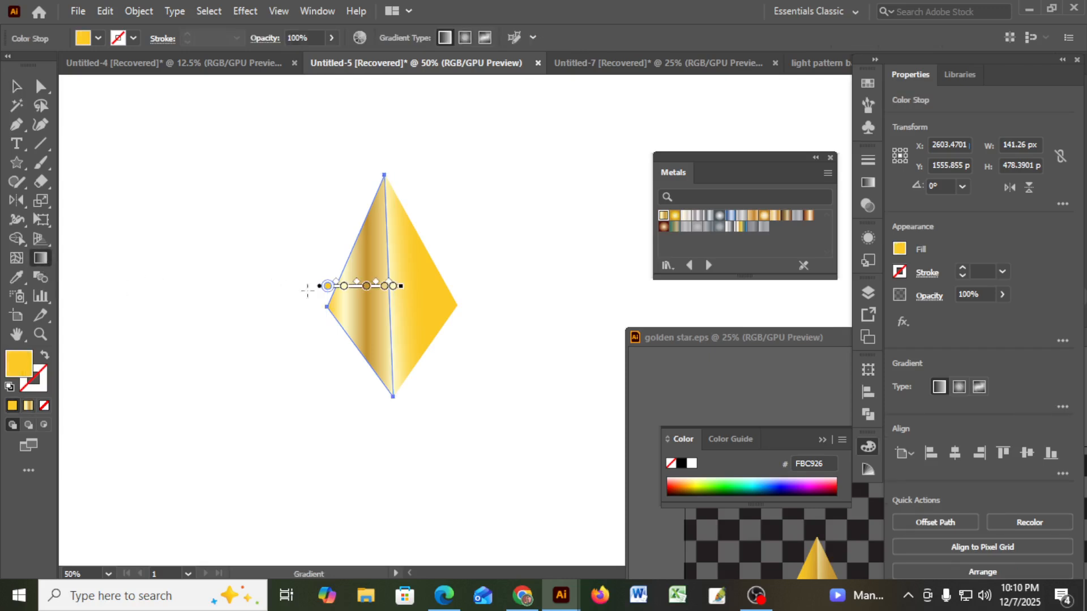
{"action": "left_click", "coordinate": [344, 286]}
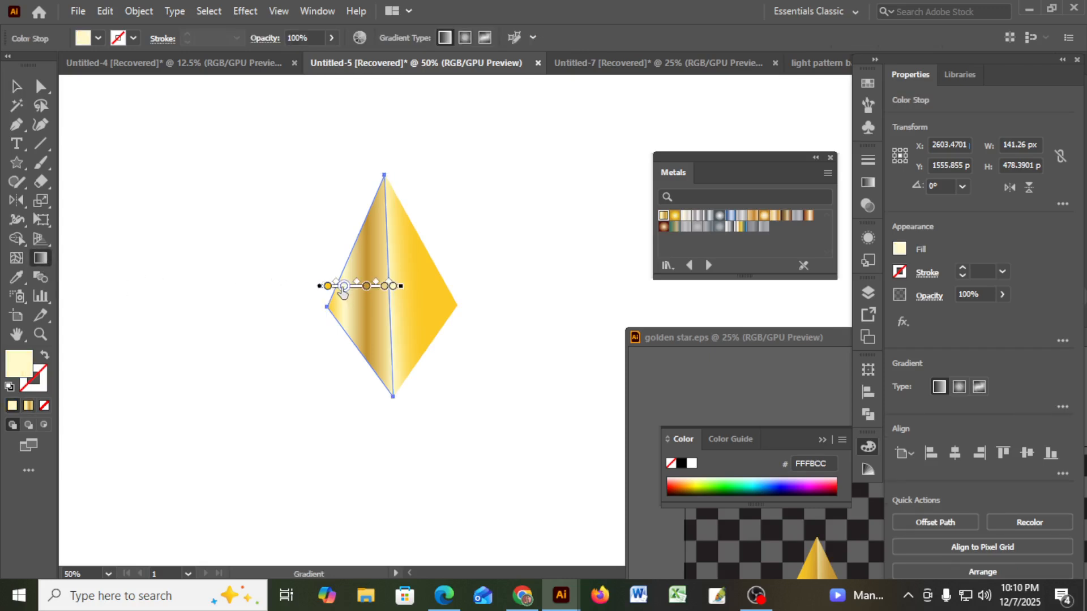
{"action": "key", "text": "Delete"}
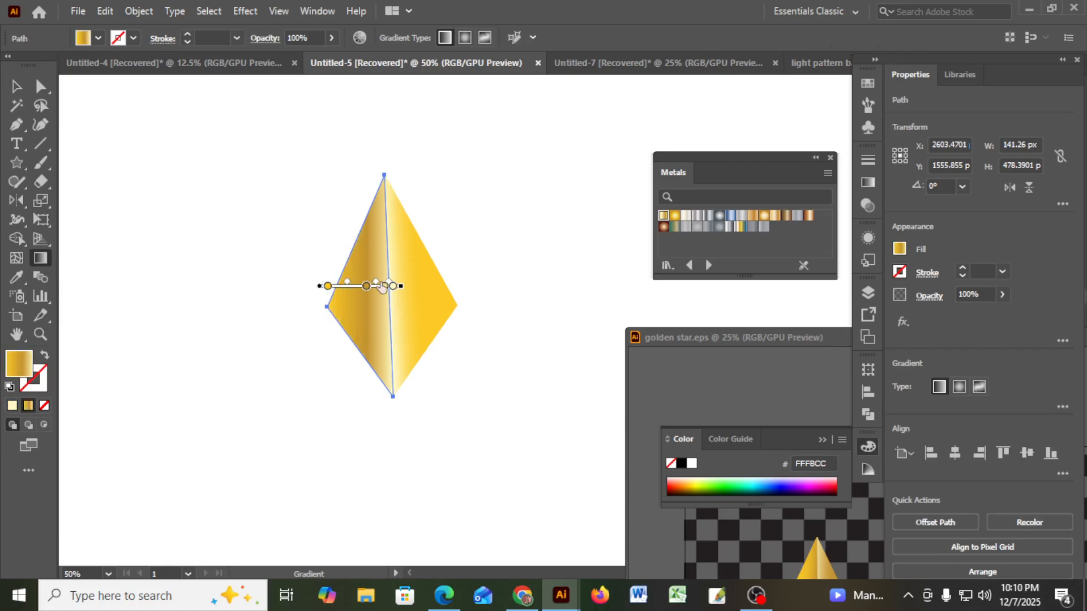
{"action": "left_click", "coordinate": [365, 287]}
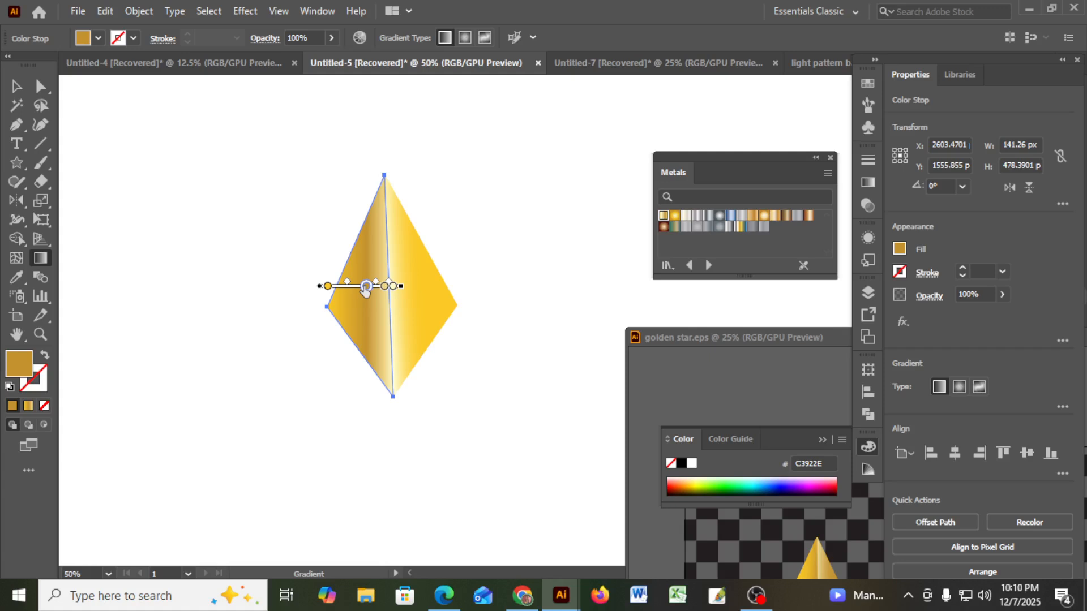
{"action": "key", "text": "Delete"}
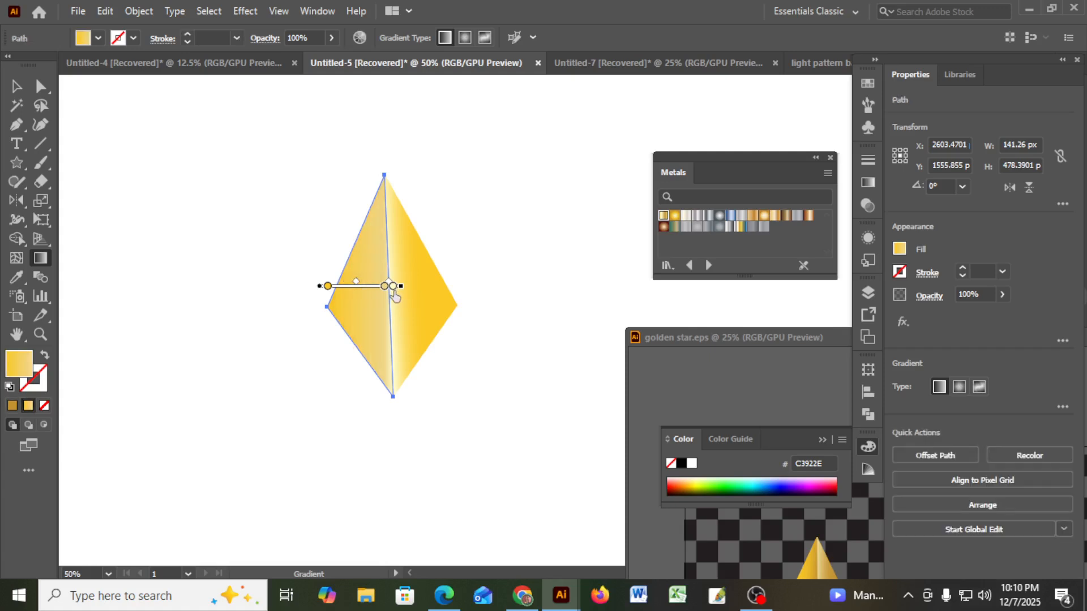
{"action": "left_click", "coordinate": [16, 86]}
{"action": "left_click", "coordinate": [152, 191]}
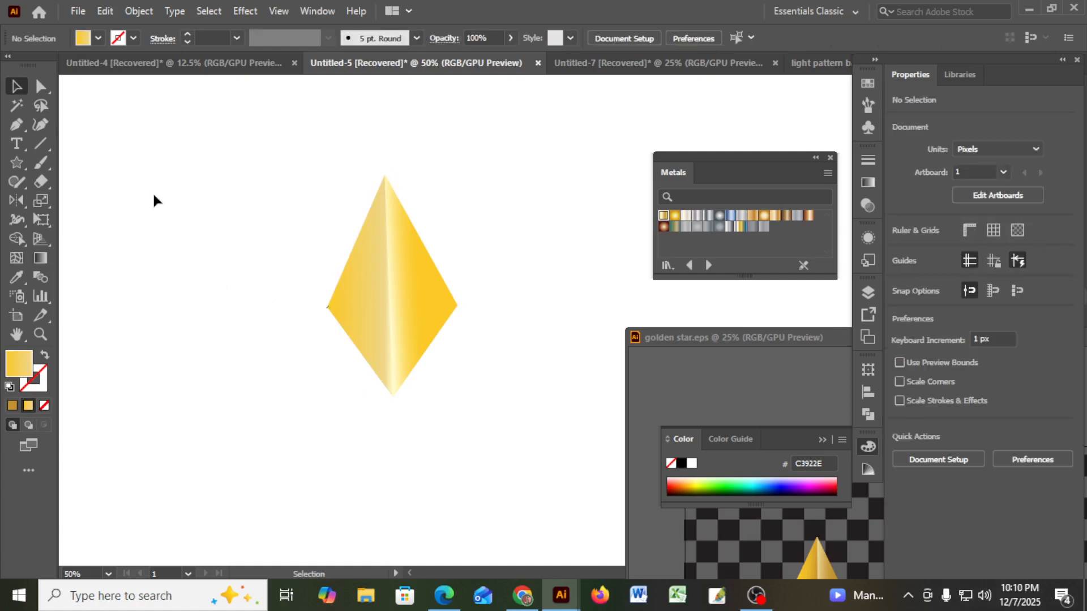
Redraw the left half's gradient horizontally from outside its outer edge to just past the center line
{"action": "left_click", "coordinate": [372, 311]}
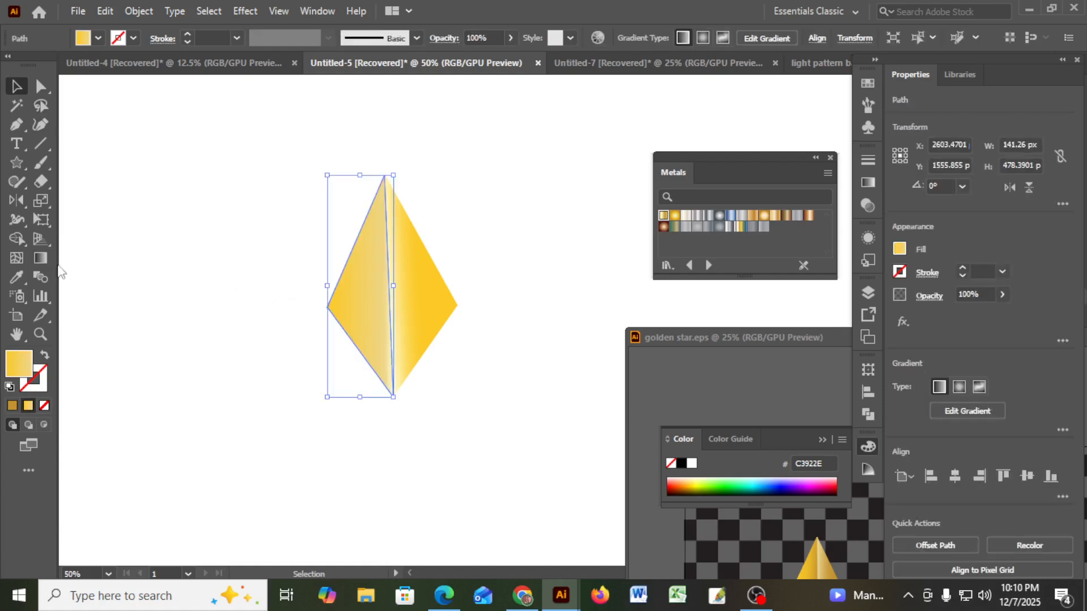
{"action": "left_click", "coordinate": [41, 259]}
{"action": "mouse_move", "coordinate": [291, 245]}
{"action": "left_mouse_down"}
{"action": "mouse_move", "coordinate": [390, 300]}
{"action": "mouse_move", "coordinate": [424, 260]}
{"action": "mouse_move", "coordinate": [405, 246]}
{"action": "left_mouse_up"}
{"action": "left_click", "coordinate": [9, 82]}
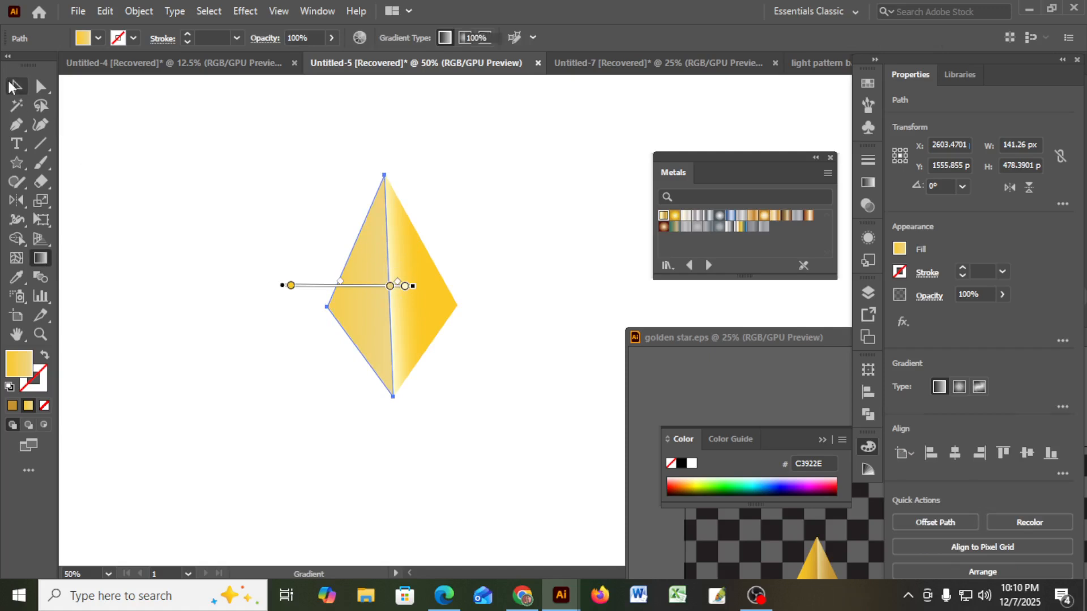
Redraw the left half's gradient across its width, move its gold stop inward to near the outer edge, and deselect the shape
{"action": "left_click", "coordinate": [195, 229]}
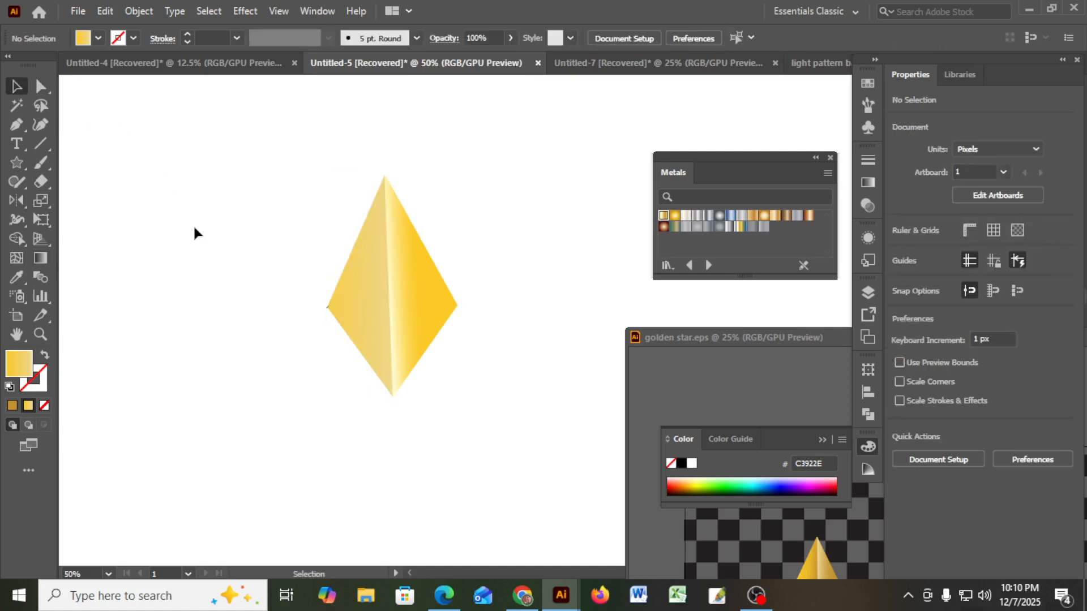
{"action": "left_click", "coordinate": [419, 311]}
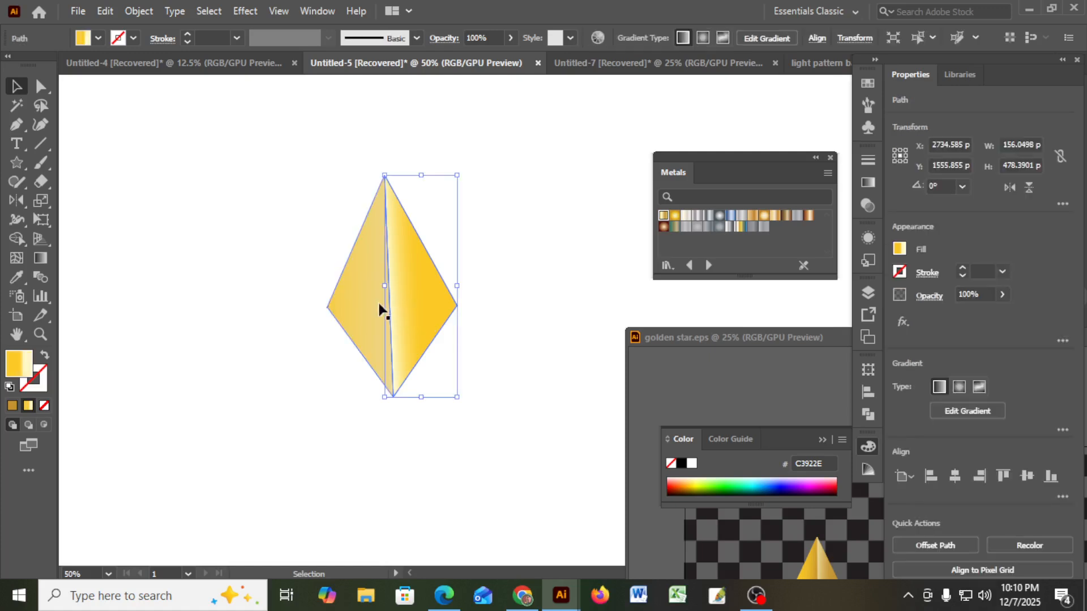
{"action": "left_click", "coordinate": [359, 300]}
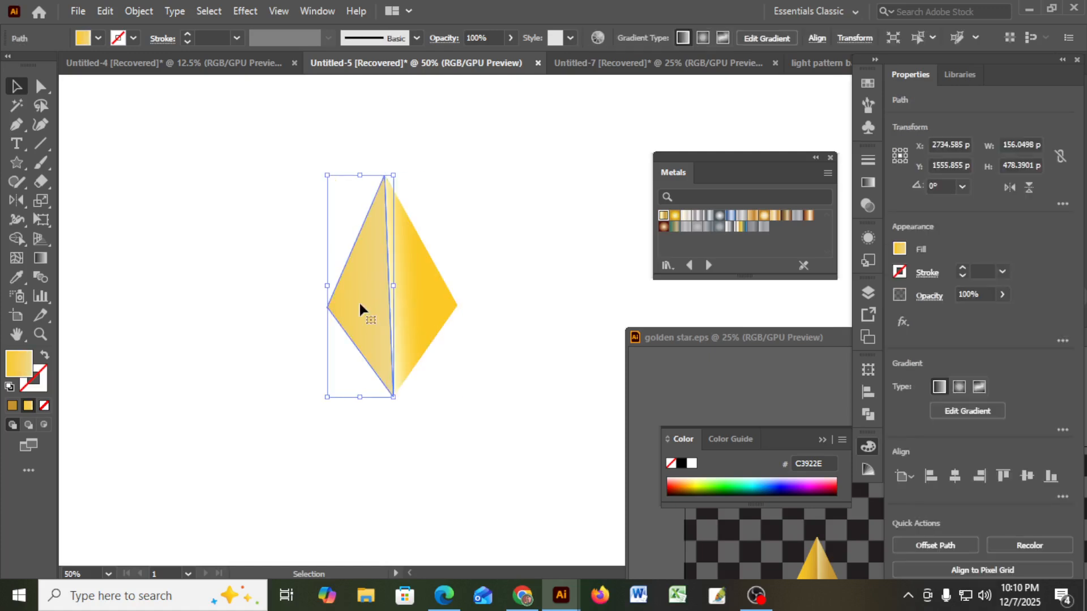
{"action": "left_click", "coordinate": [41, 258]}
{"action": "mouse_move", "coordinate": [318, 265]}
{"action": "left_mouse_down"}
{"action": "mouse_move", "coordinate": [376, 283]}
{"action": "mouse_move", "coordinate": [401, 252]}
{"action": "left_mouse_up"}
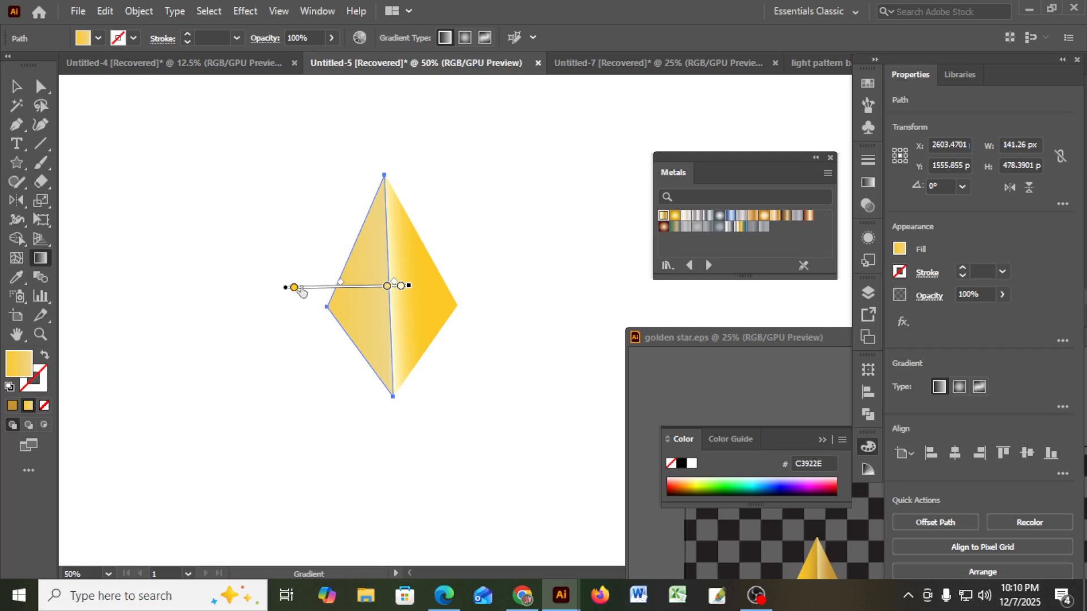
{"action": "left_click_drag", "start_coordinate": [296, 290], "coordinate": [346, 288]}
{"action": "left_click", "coordinate": [388, 287]}
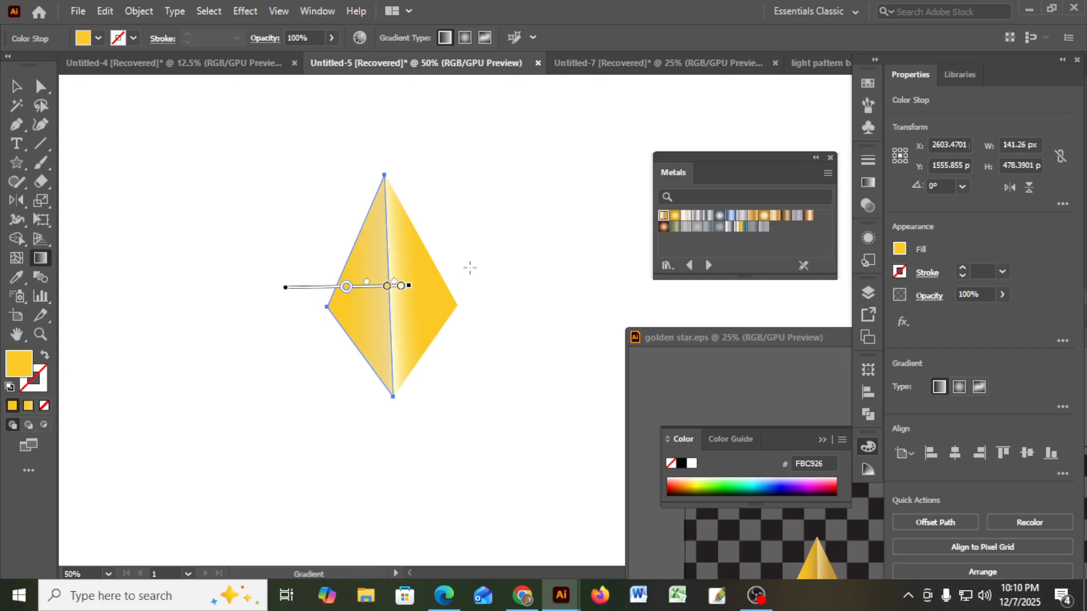
{"action": "left_click", "coordinate": [16, 86]}
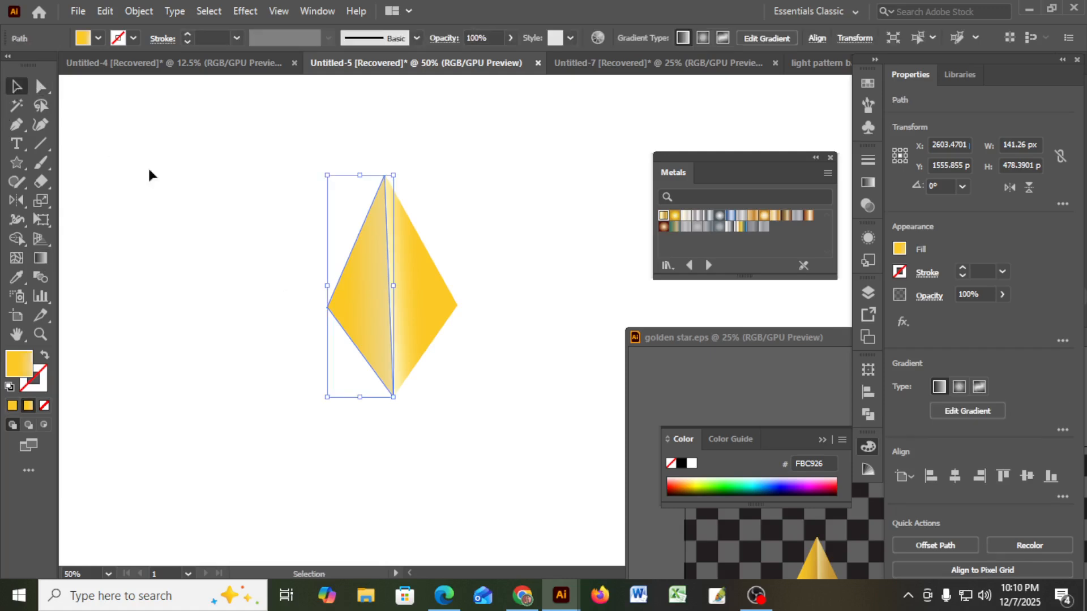
{"action": "left_click", "coordinate": [149, 175]}
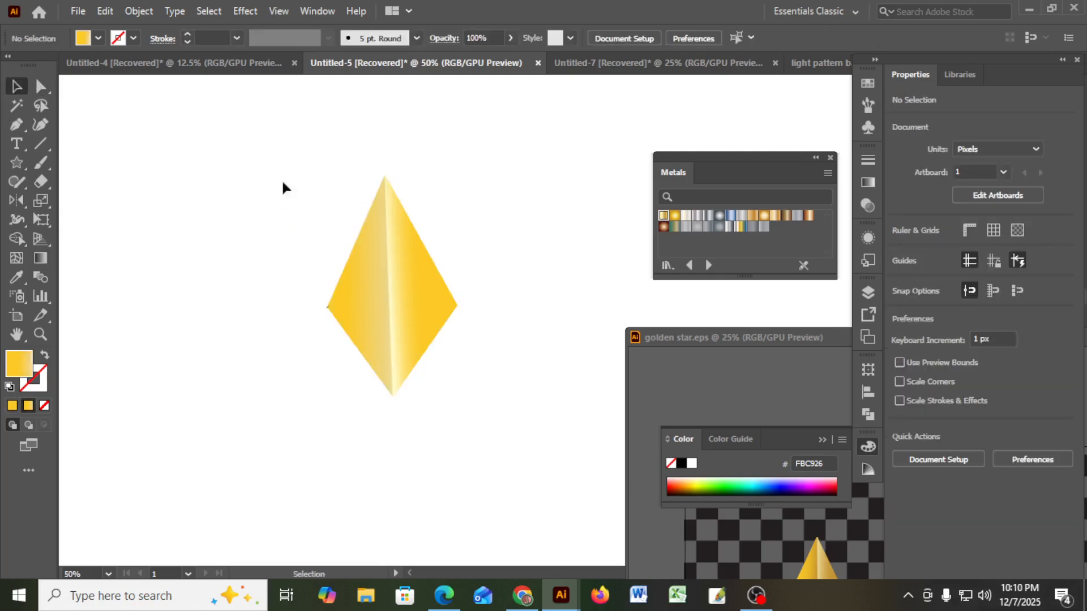
Select both kite halves and make a copy rotated 72° about the kite's bottom anchor point
{"action": "left_click_drag", "start_coordinate": [284, 187], "coordinate": [542, 433]}
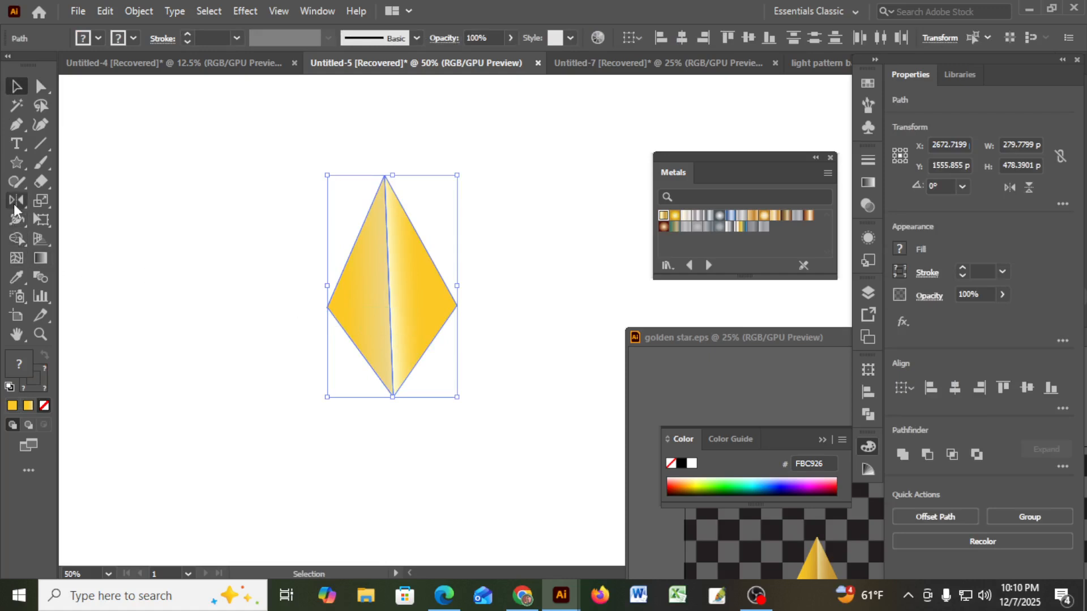
{"action": "left_click_drag", "start_coordinate": [14, 203], "coordinate": [67, 199]}
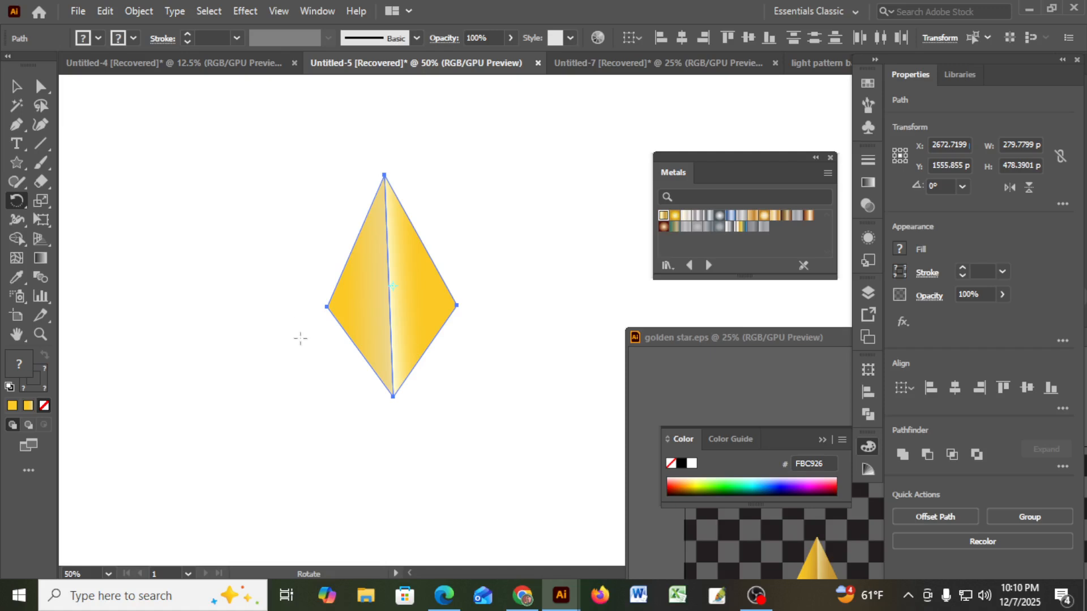
{"action": "left_click", "coordinate": [393, 397], "text": "alt"}
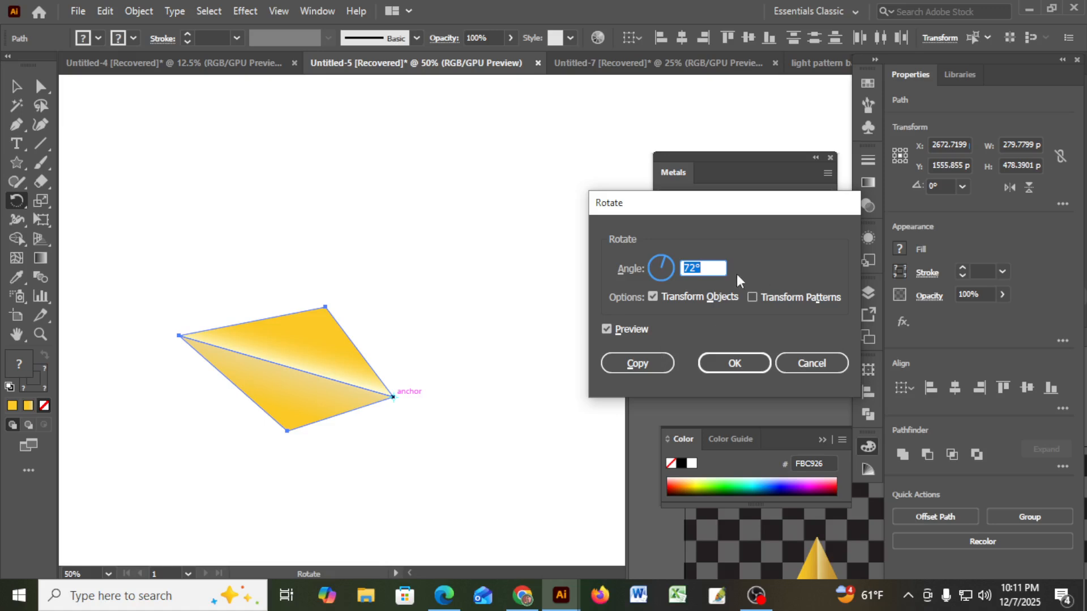
{"action": "left_click", "coordinate": [647, 366]}
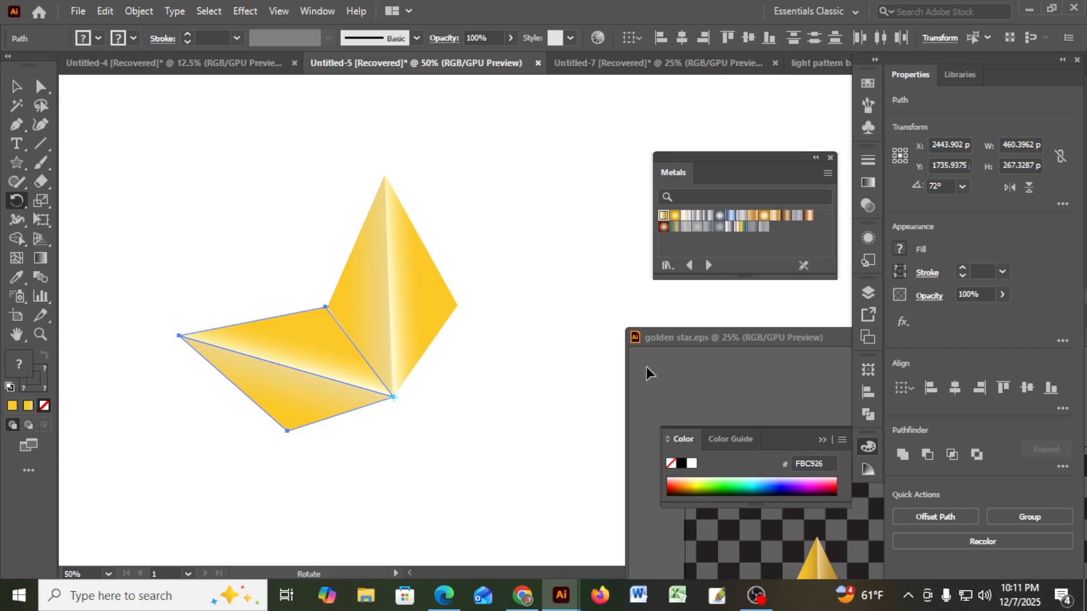
Repeat the rotated copy three more times to complete the five-pointed star, and clear the selection
{"action": "key", "text": "ctrl+d"}
{"action": "key", "text": "ctrl+d"}
{"action": "key", "text": "ctrl+d"}
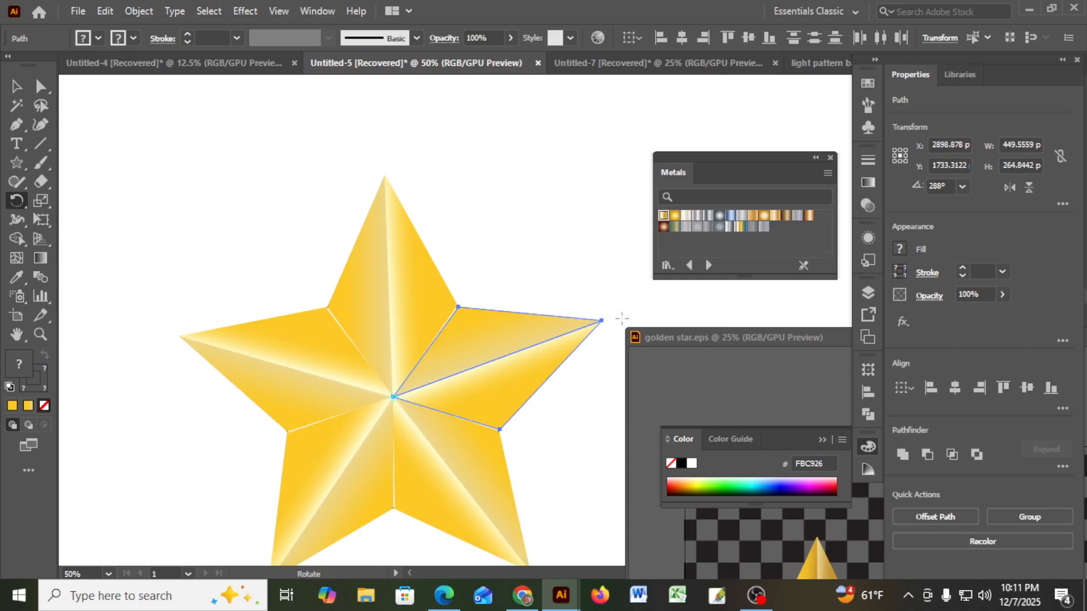
{"action": "scroll", "coordinate": [659, 352], "scroll_direction": "down", "scroll_amount": 3}
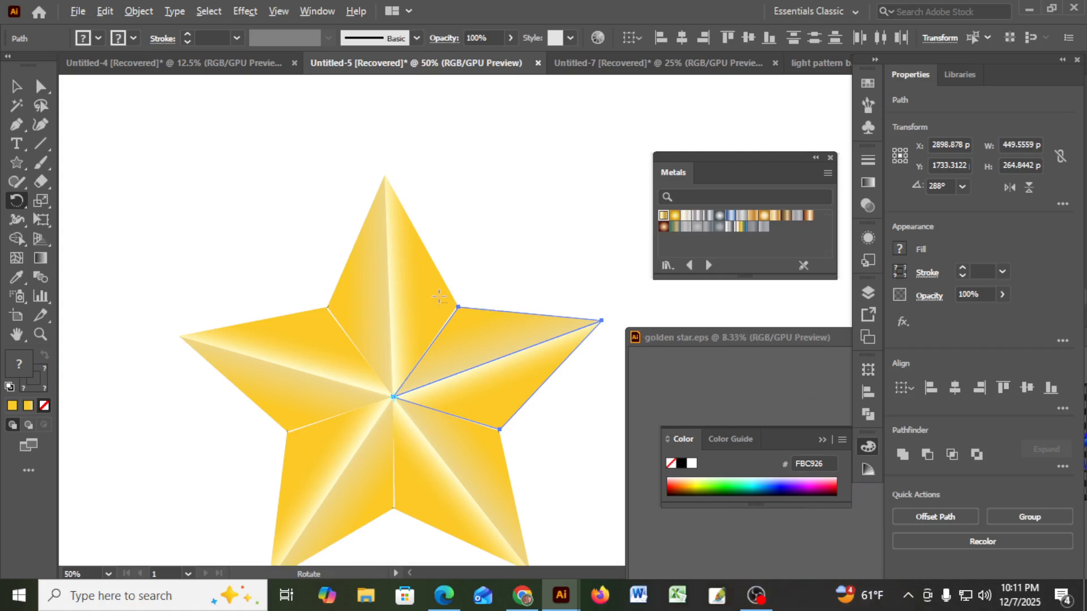
{"action": "scroll", "coordinate": [466, 360], "scroll_direction": "down", "scroll_amount": 5}
{"action": "scroll", "coordinate": [422, 400], "scroll_direction": "up", "scroll_amount": 2}
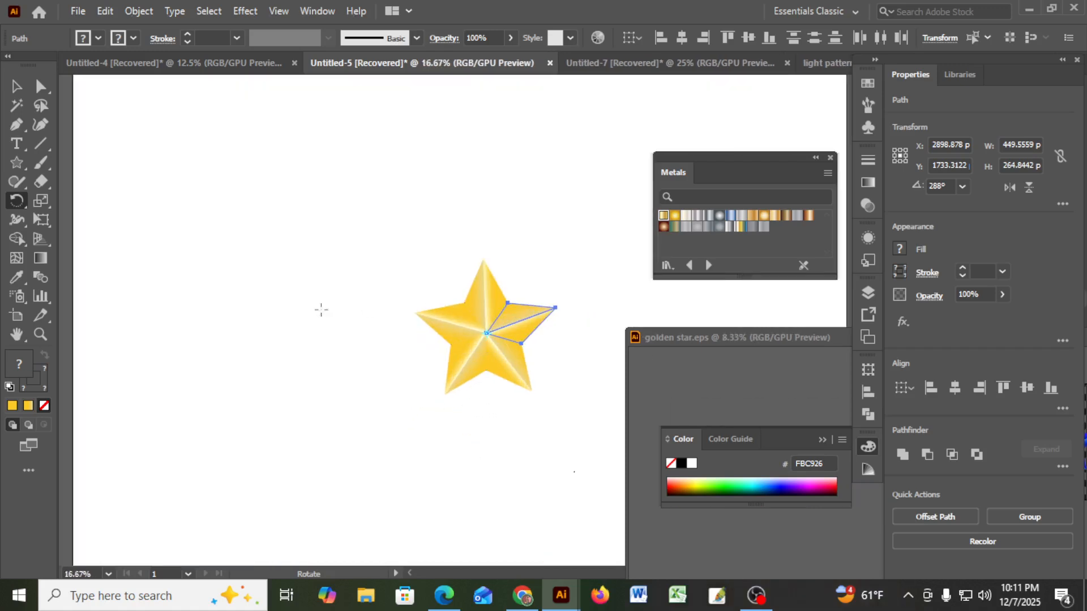
{"action": "left_click", "coordinate": [13, 89]}
{"action": "left_click", "coordinate": [250, 230]}
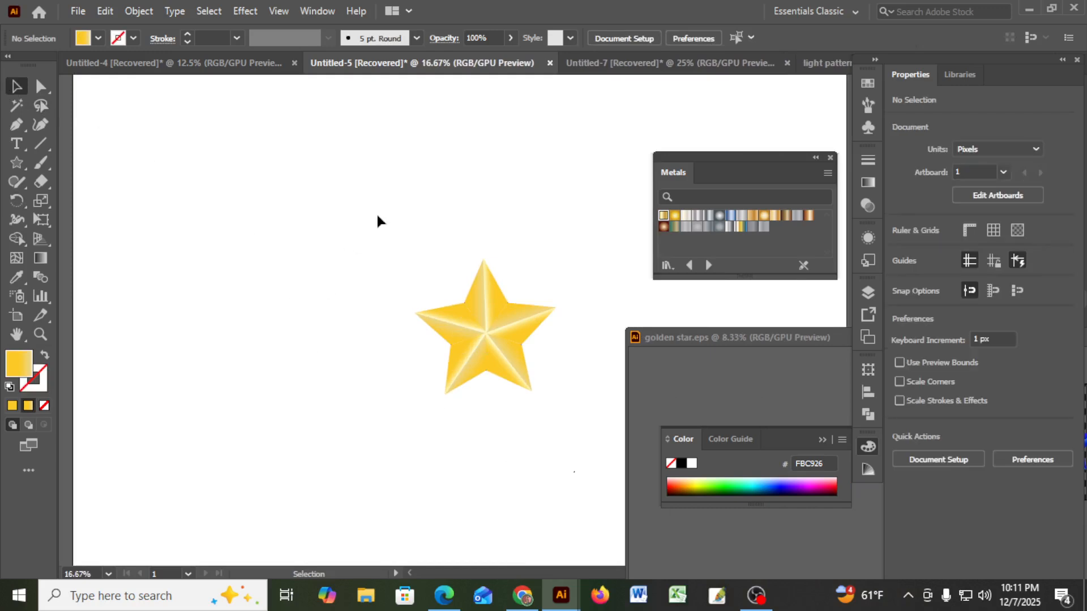
Move the complete star further left on the artboard and group all its pieces
{"action": "left_click_drag", "start_coordinate": [376, 213], "coordinate": [565, 406]}
{"action": "left_click_drag", "start_coordinate": [508, 334], "coordinate": [427, 340]}
{"action": "left_click", "coordinate": [561, 339]}
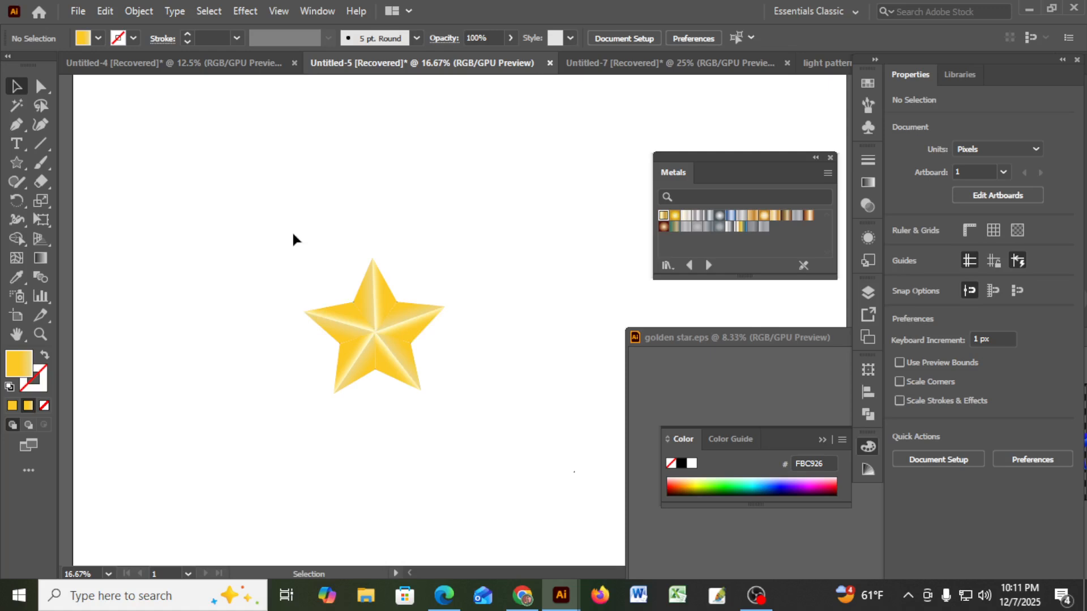
{"action": "left_click_drag", "start_coordinate": [292, 234], "coordinate": [461, 423]}
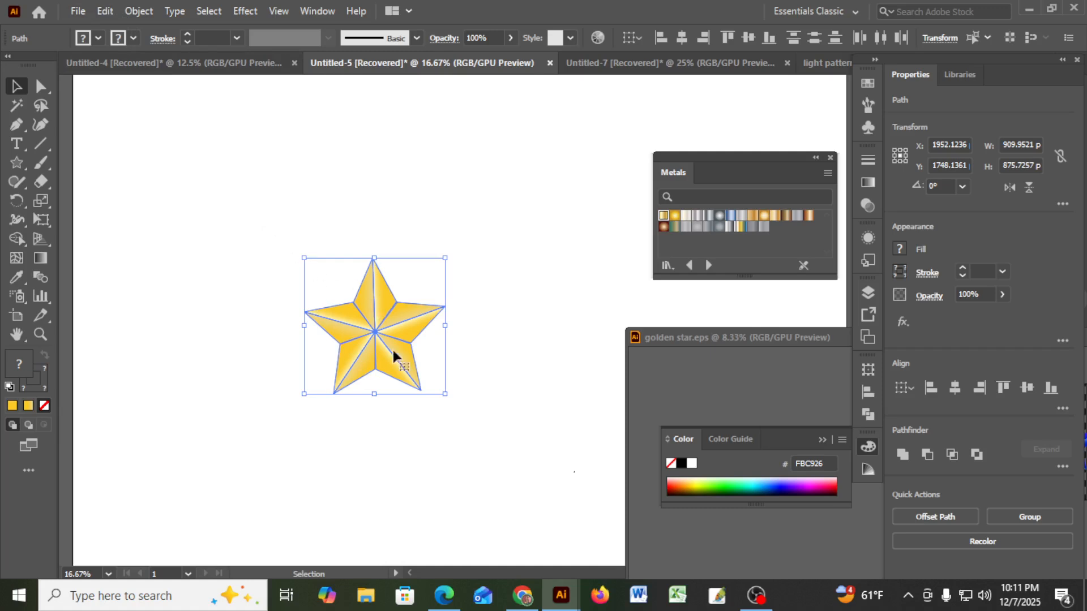
{"action": "right_click", "coordinate": [374, 301]}
{"action": "left_click", "coordinate": [415, 347]}
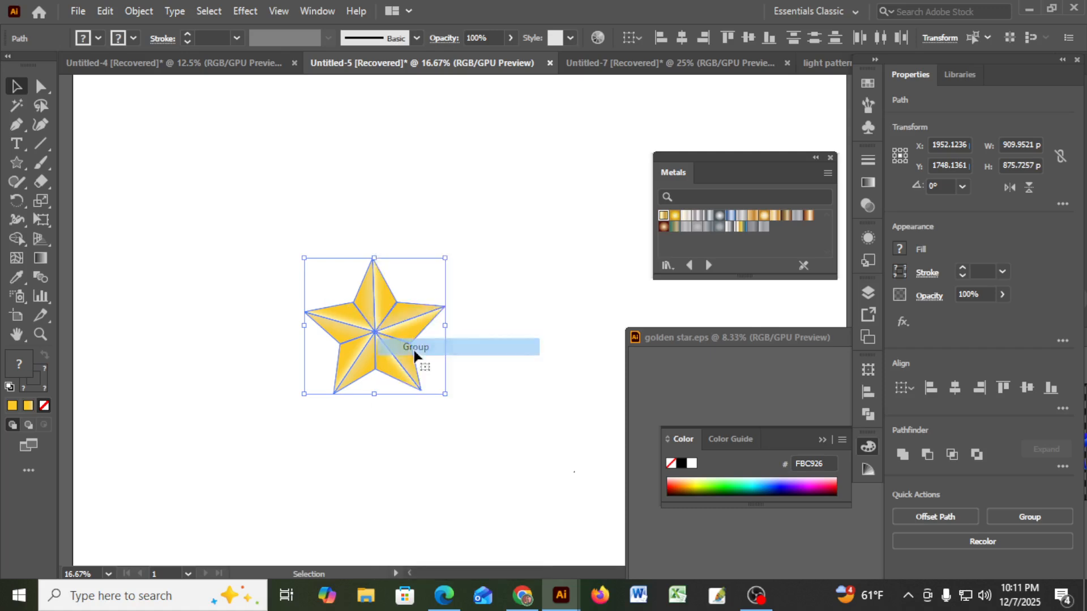
Use Recolor Artwork to turn the star's tan into orange-gold (H 41.29, S 88.43, B 93.33) and its cream into yellow (H 51.56, S 59.03, B 100)
{"action": "left_click", "coordinate": [106, 13]}
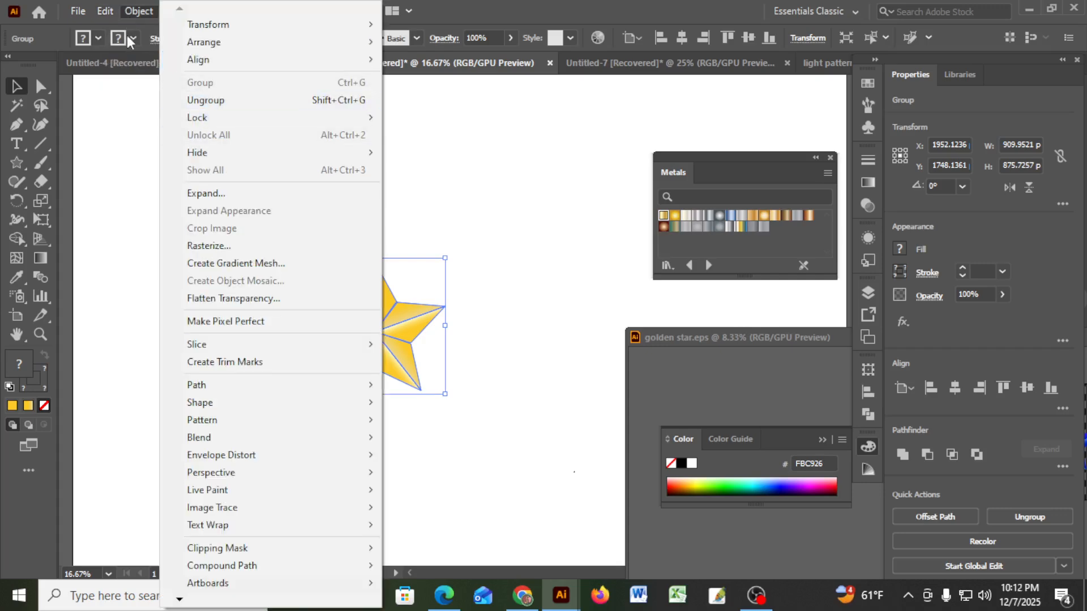
{"action": "mouse_move", "coordinate": [184, 292]}
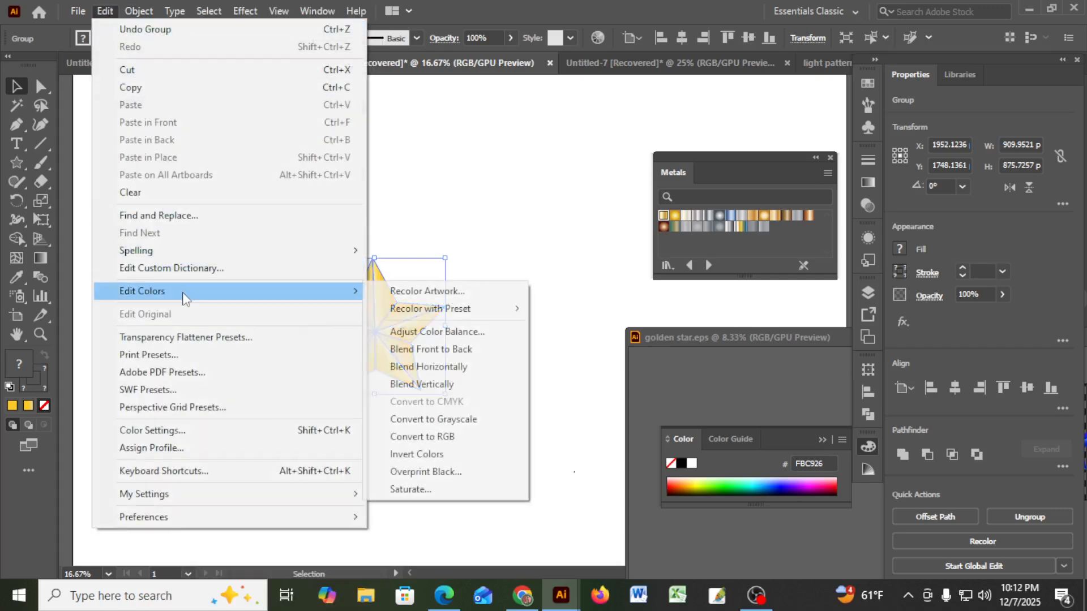
{"action": "left_click", "coordinate": [416, 292]}
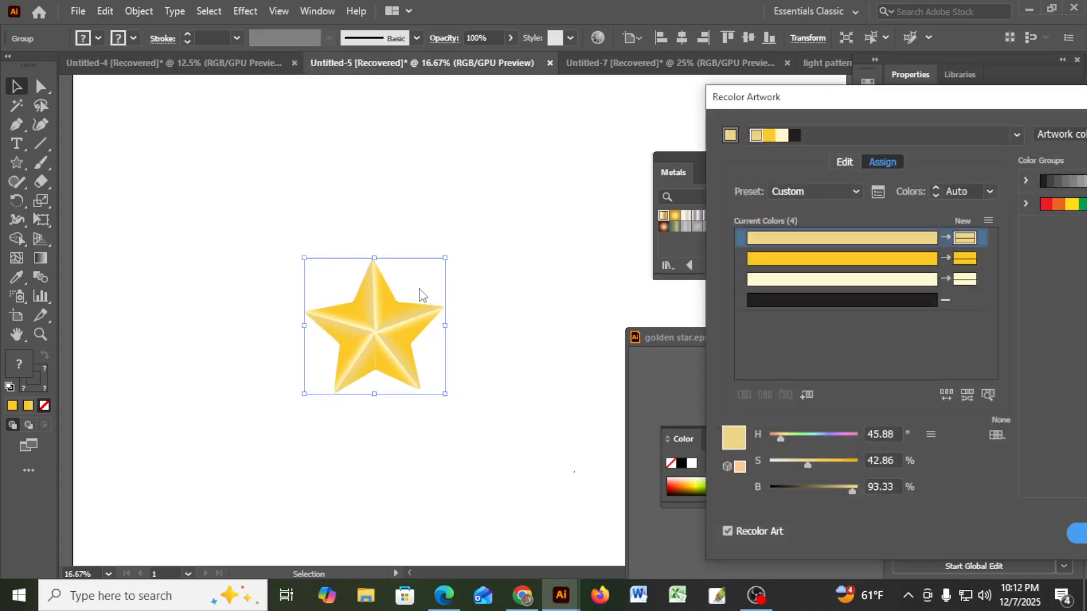
{"action": "left_click", "coordinate": [844, 162]}
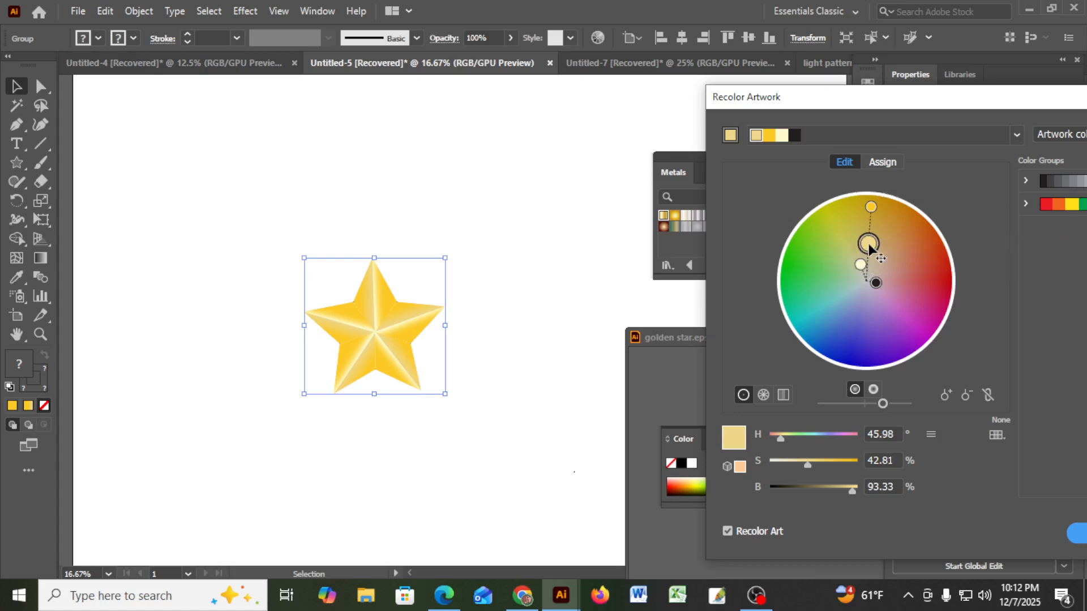
{"action": "mouse_move", "coordinate": [870, 245]}
{"action": "left_mouse_down"}
{"action": "mouse_move", "coordinate": [885, 220]}
{"action": "mouse_move", "coordinate": [869, 188]}
{"action": "mouse_move", "coordinate": [874, 229]}
{"action": "mouse_move", "coordinate": [886, 213]}
{"action": "left_mouse_up"}
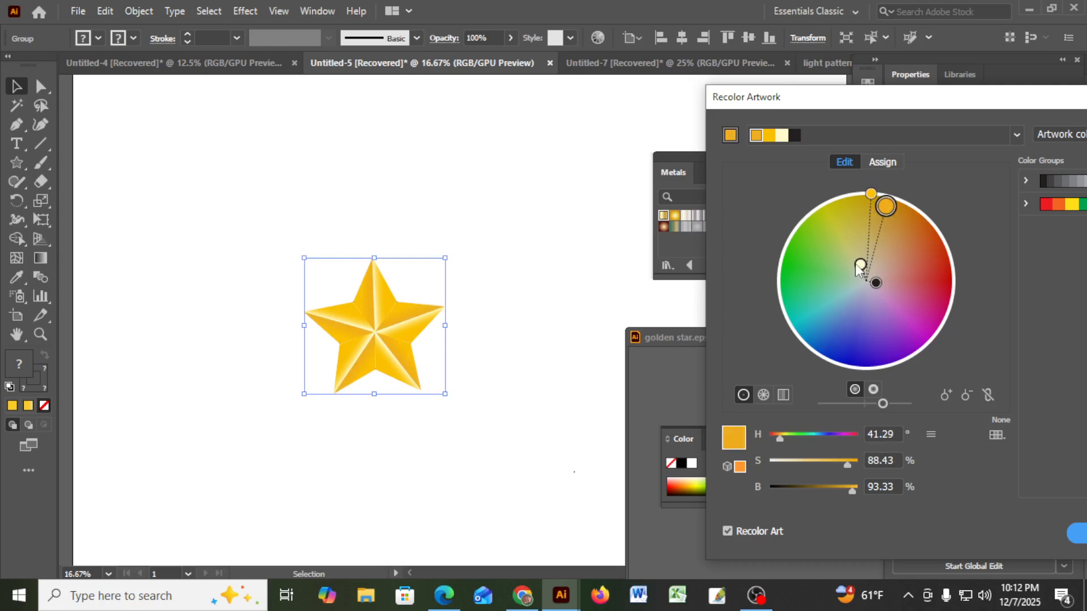
{"action": "left_click_drag", "start_coordinate": [860, 269], "coordinate": [859, 235]}
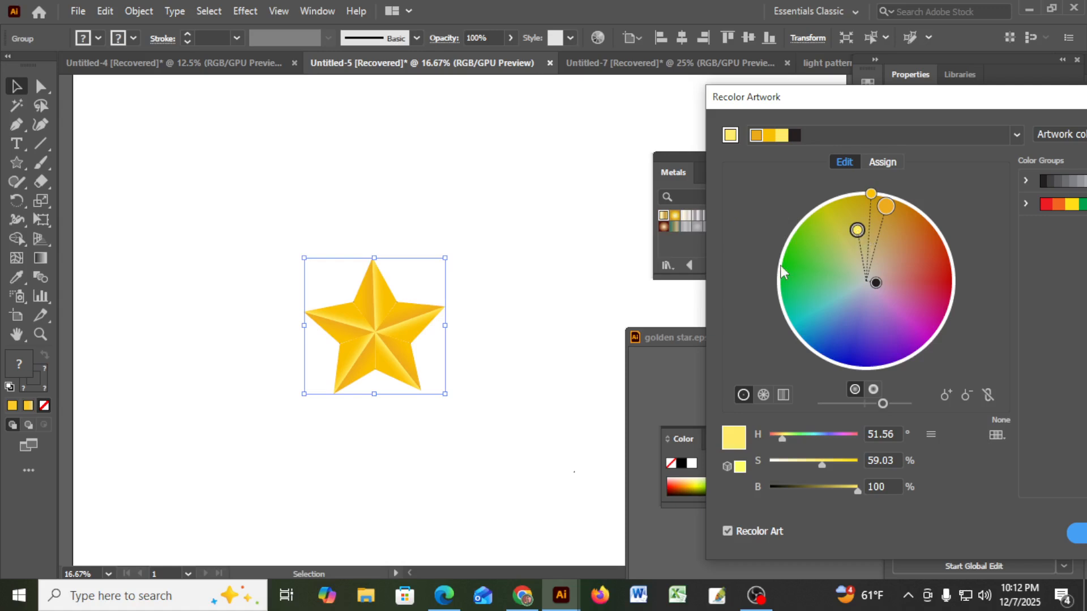
{"action": "left_click", "coordinate": [1073, 539]}
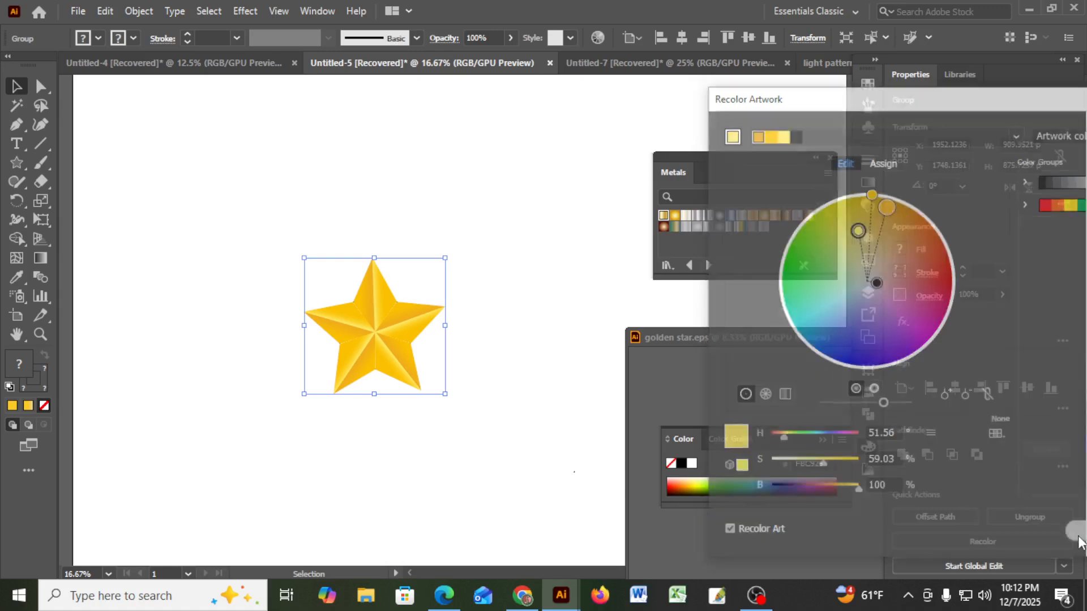
{"action": "left_click", "coordinate": [565, 407]}
Reposition the golden star up and to the left, and place a duplicate of it to its right
{"action": "left_click_drag", "start_coordinate": [281, 244], "coordinate": [389, 287]}
{"action": "left_click", "coordinate": [496, 327]}
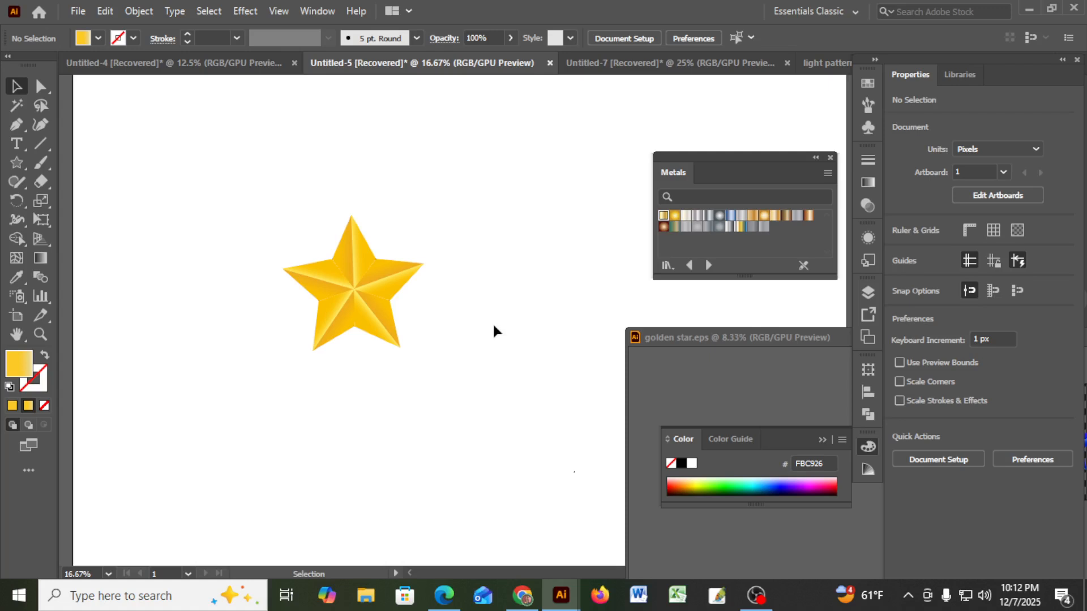
{"action": "left_click_drag", "start_coordinate": [287, 224], "coordinate": [426, 393]}
{"action": "left_click_drag", "start_coordinate": [374, 292], "coordinate": [456, 309]}
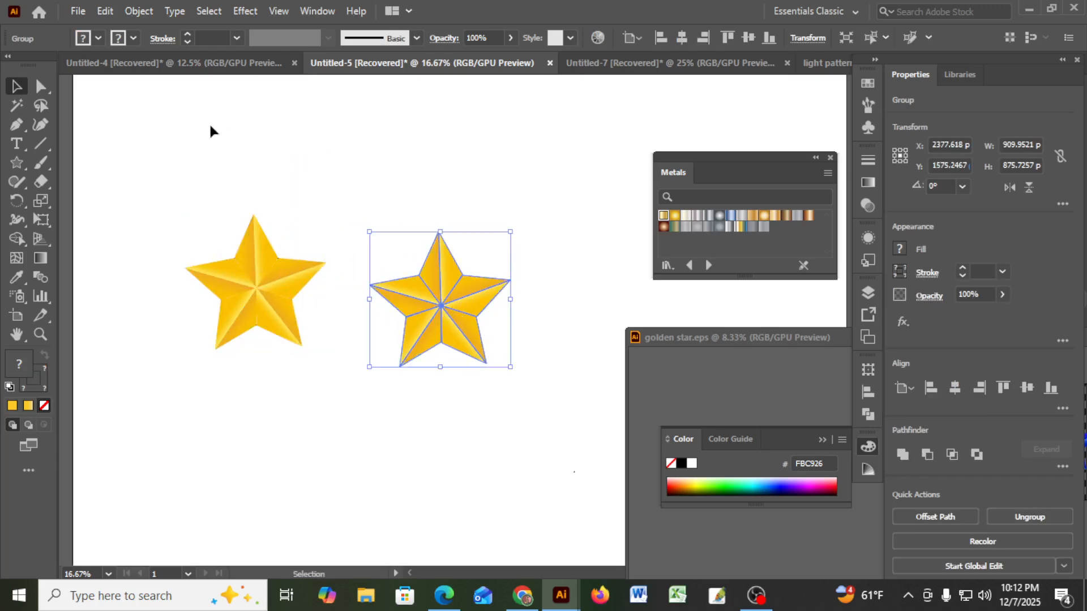
Recolor the duplicate star's orange to magenta (H 304.88), its gold to pink (H 315.47) and its pale yellow to light violet (H 293.32)
{"action": "left_click", "coordinate": [107, 12]}
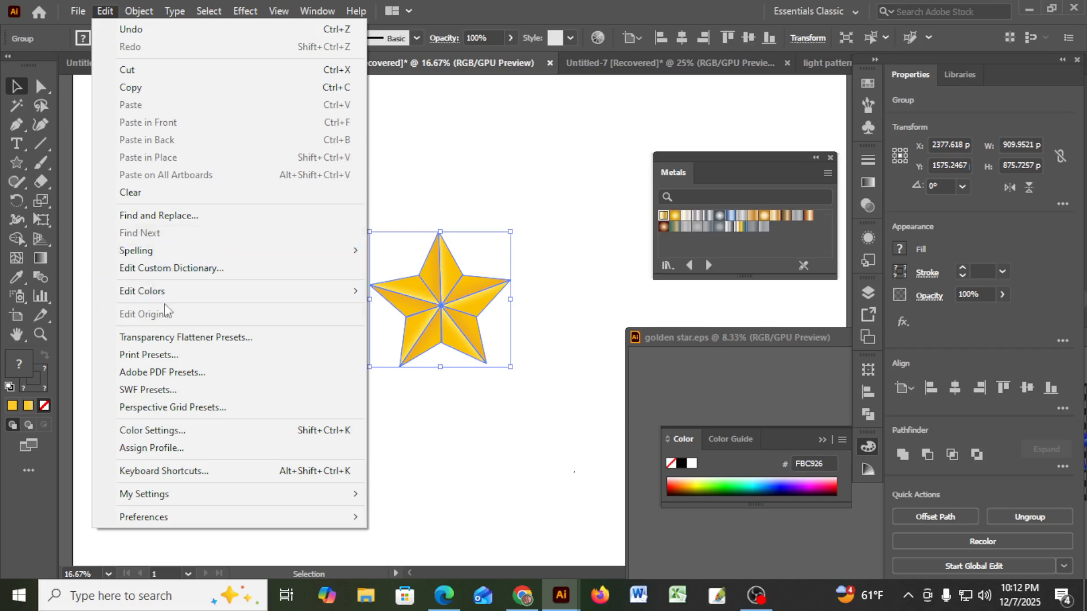
{"action": "mouse_move", "coordinate": [249, 300]}
{"action": "left_click", "coordinate": [403, 291]}
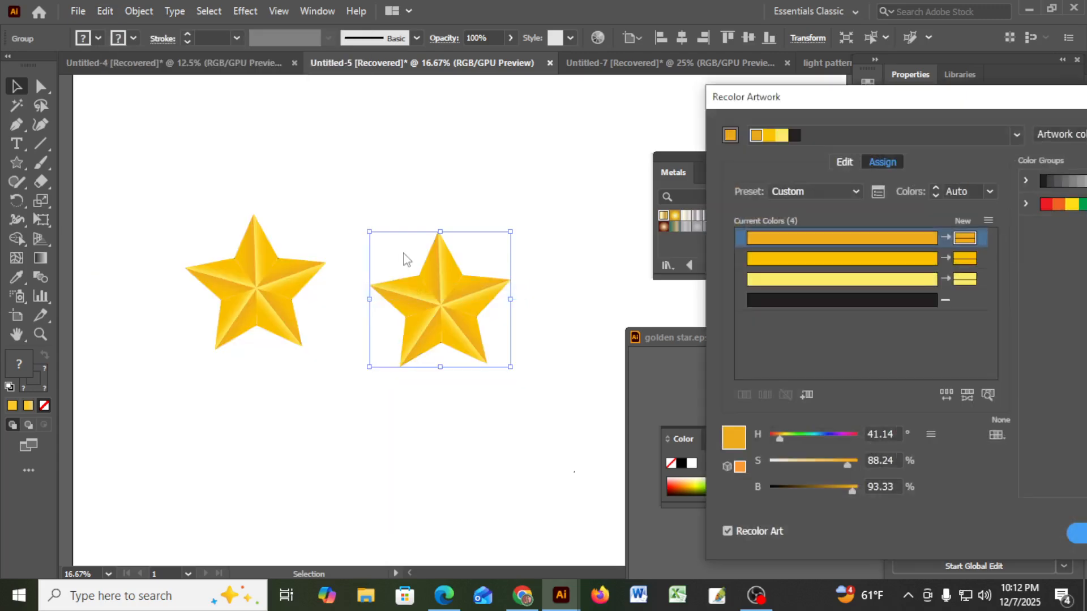
{"action": "left_click", "coordinate": [845, 162]}
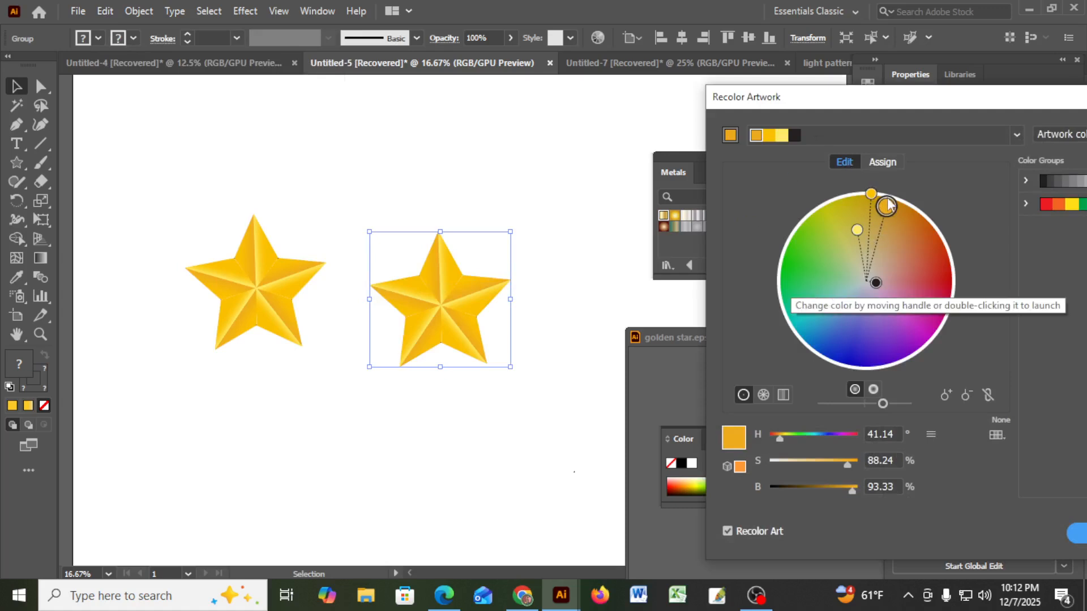
{"action": "left_click_drag", "start_coordinate": [886, 206], "coordinate": [933, 334]}
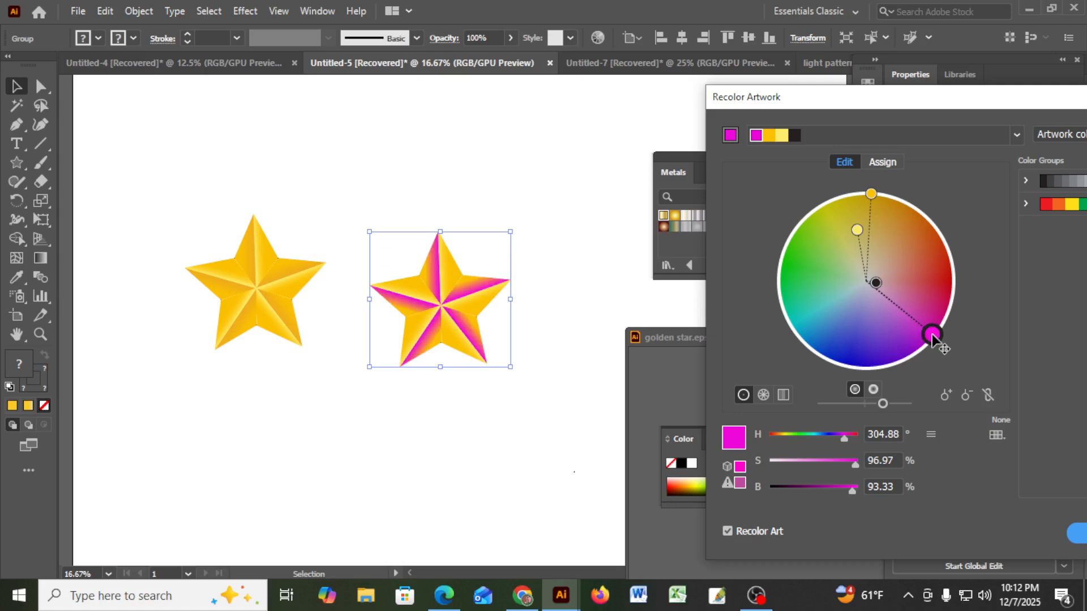
{"action": "left_click_drag", "start_coordinate": [872, 196], "coordinate": [924, 319]}
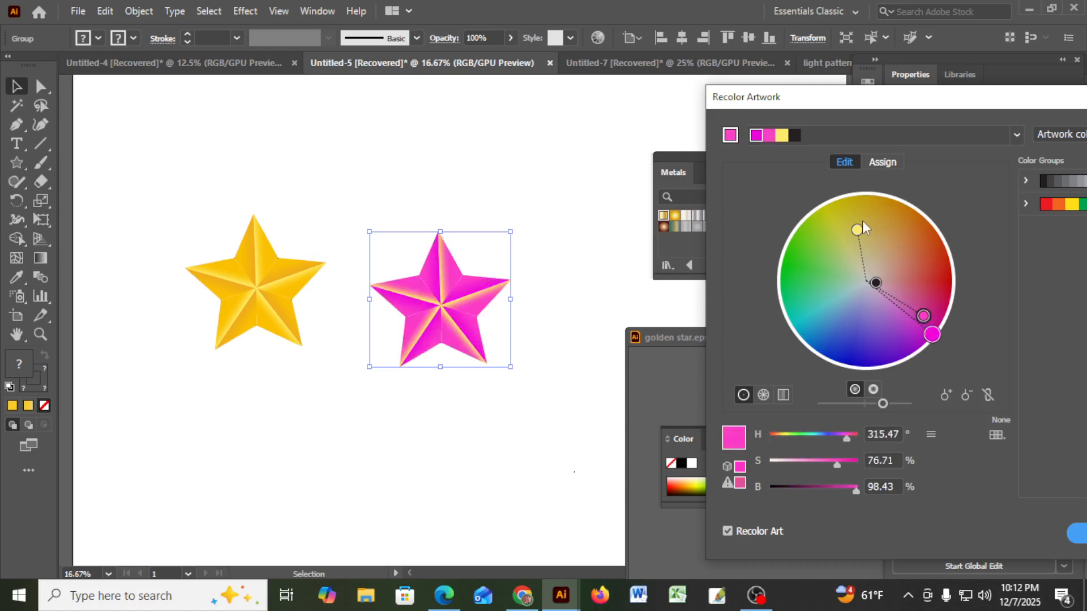
{"action": "left_click_drag", "start_coordinate": [859, 229], "coordinate": [898, 318]}
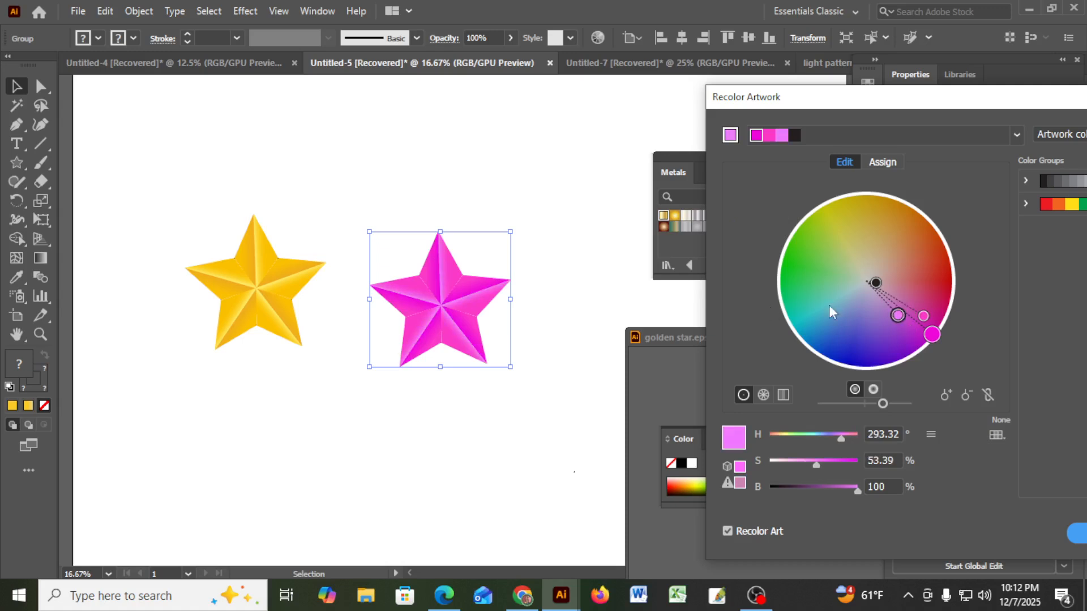
{"action": "left_click", "coordinate": [1072, 533]}
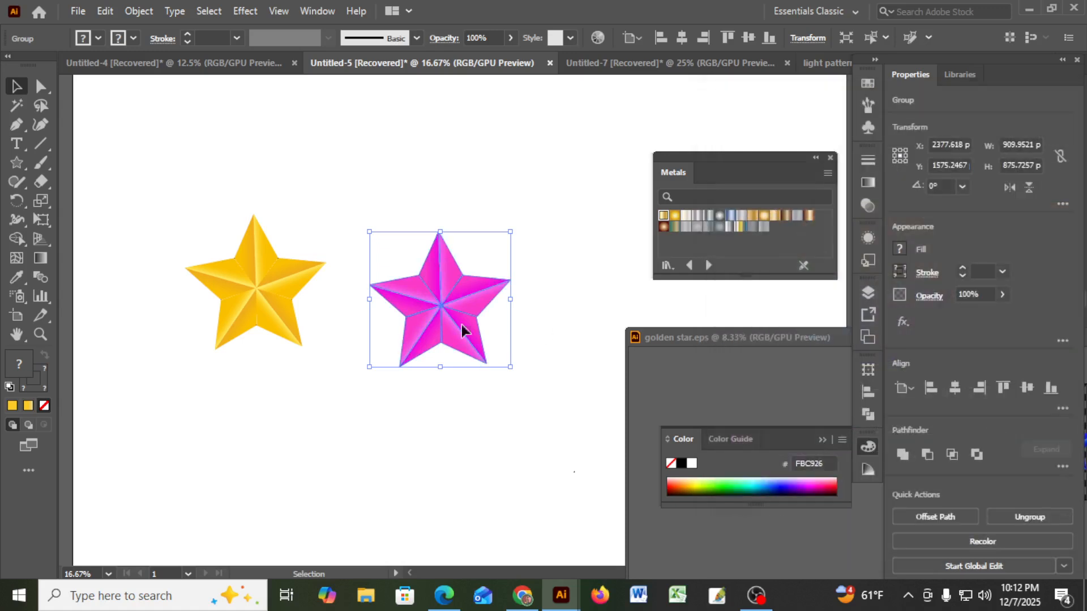
{"action": "left_click", "coordinate": [524, 179]}
Move the golden star and the magenta star slightly lower on the artboard and deselect them
{"action": "left_click_drag", "start_coordinate": [388, 321], "coordinate": [503, 394]}
{"action": "left_click", "coordinate": [281, 300]}
{"action": "left_click_drag", "start_coordinate": [282, 300], "coordinate": [281, 331]}
{"action": "left_click_drag", "start_coordinate": [434, 294], "coordinate": [433, 325]}
{"action": "left_click", "coordinate": [544, 303]}
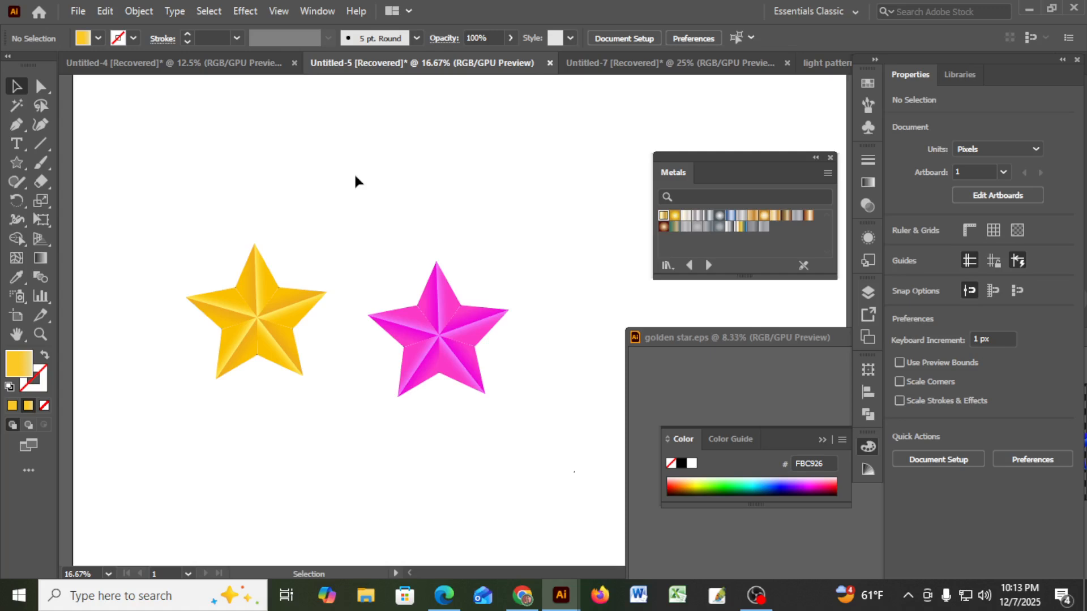
{"action": "left_click", "coordinate": [756, 595]}
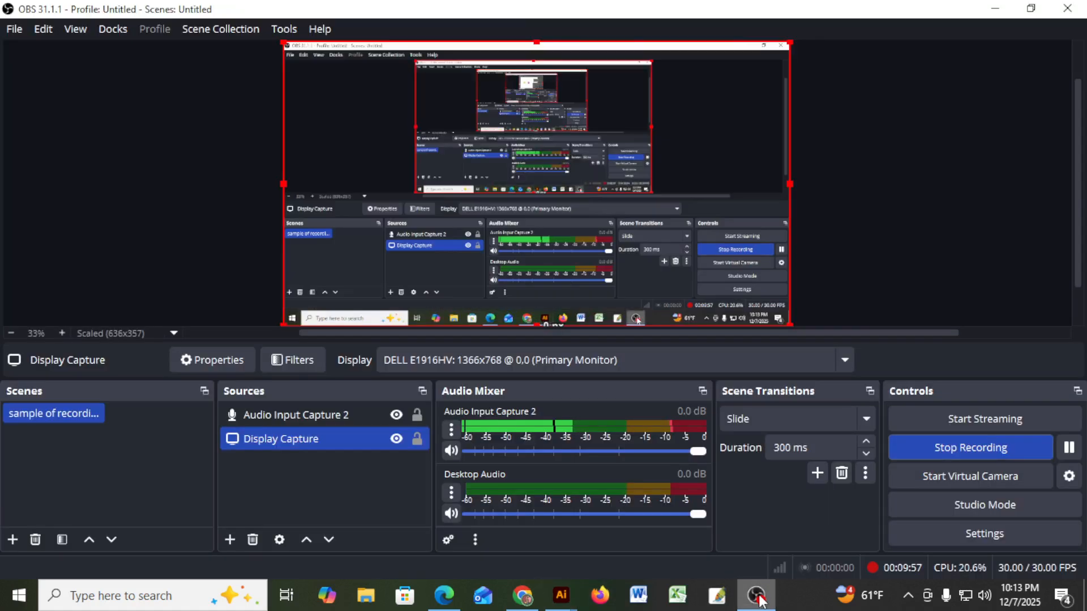